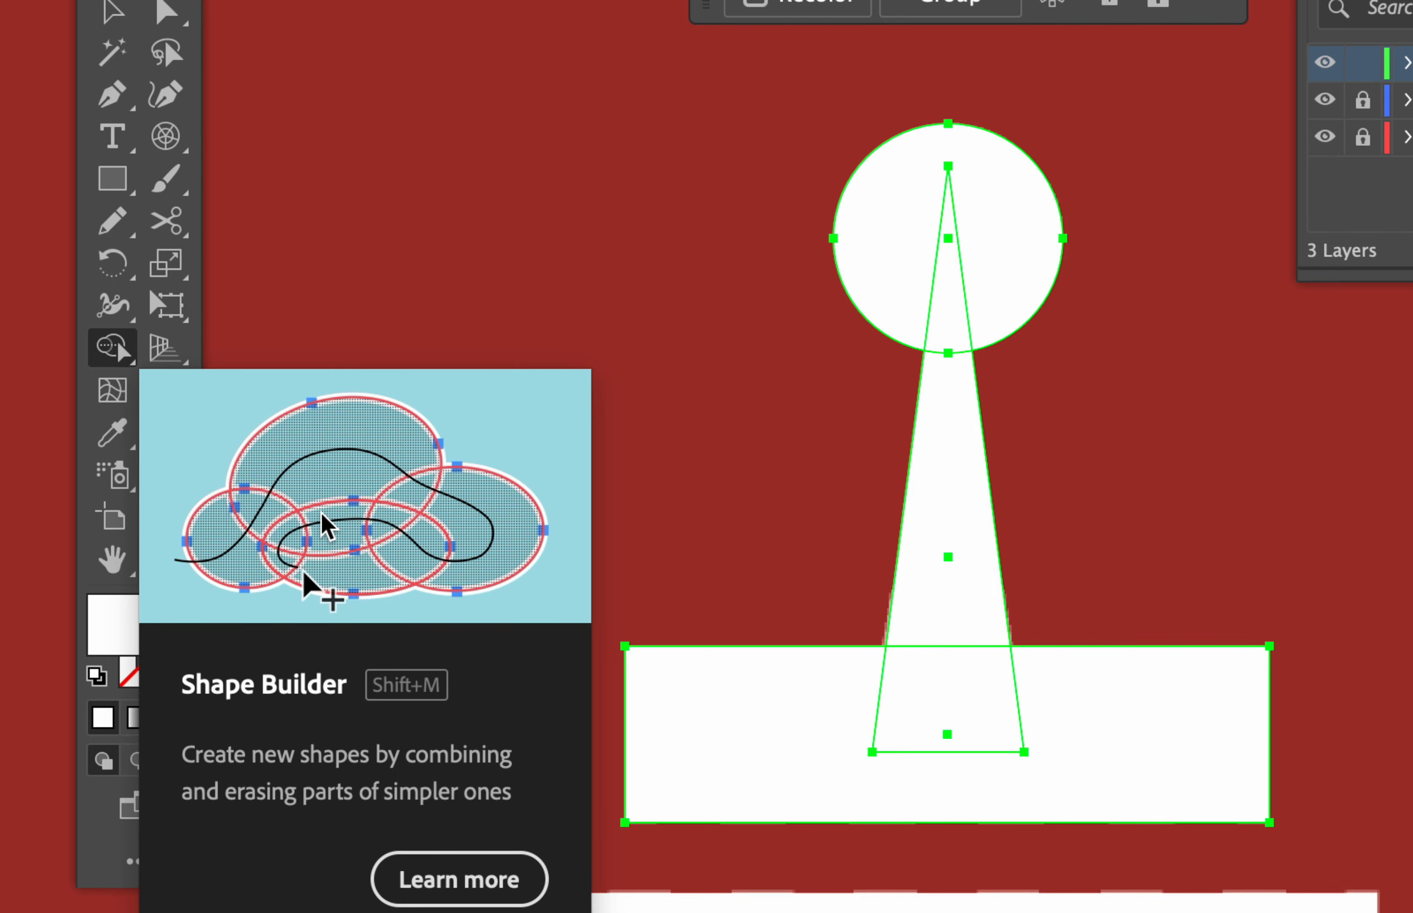
- Merge the antenna circle and stem triangle with Shape Builder, then group the antenna piece
drag(947, 238, 947, 734)
key(v)
click(1407, 62)
key(super+g)
scroll(517, 444, down, 5)
scroll(516, 445, up, 4)
click(511, 443)
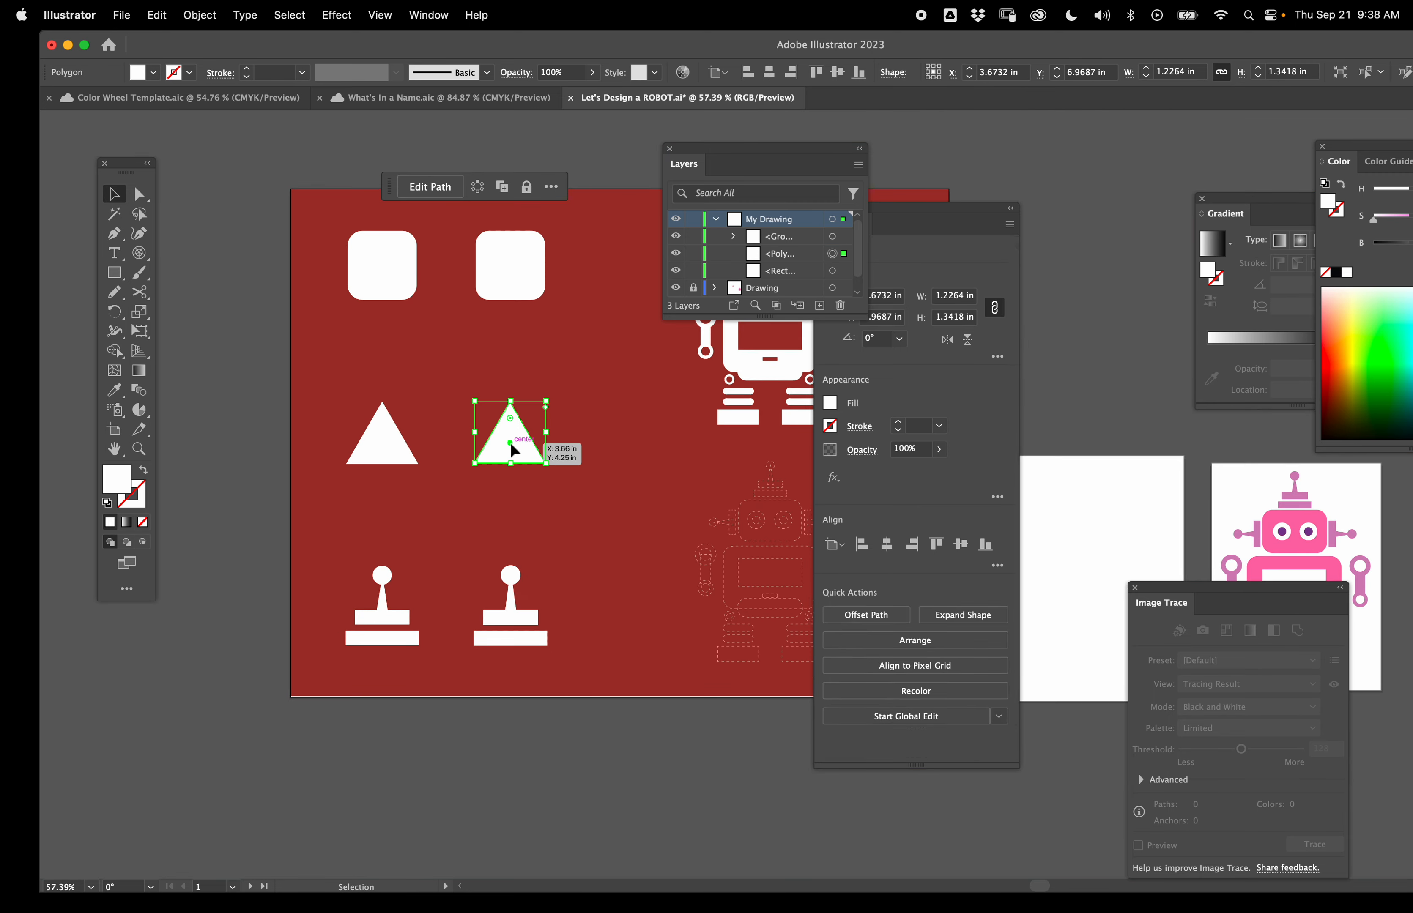
click(510, 274)
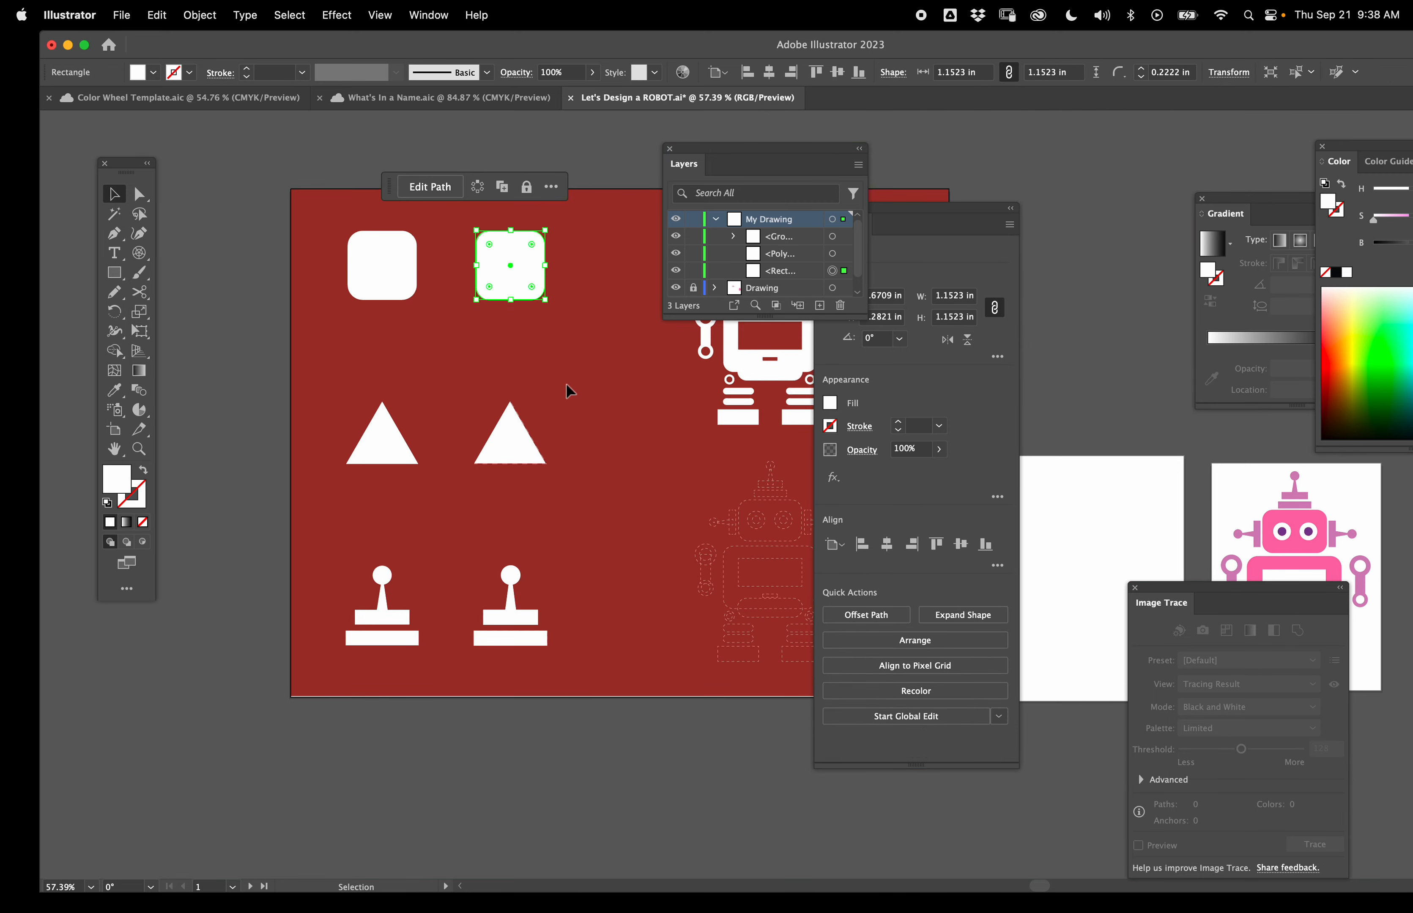
scroll(567, 385, down, 1)
scroll(567, 385, right, 5)
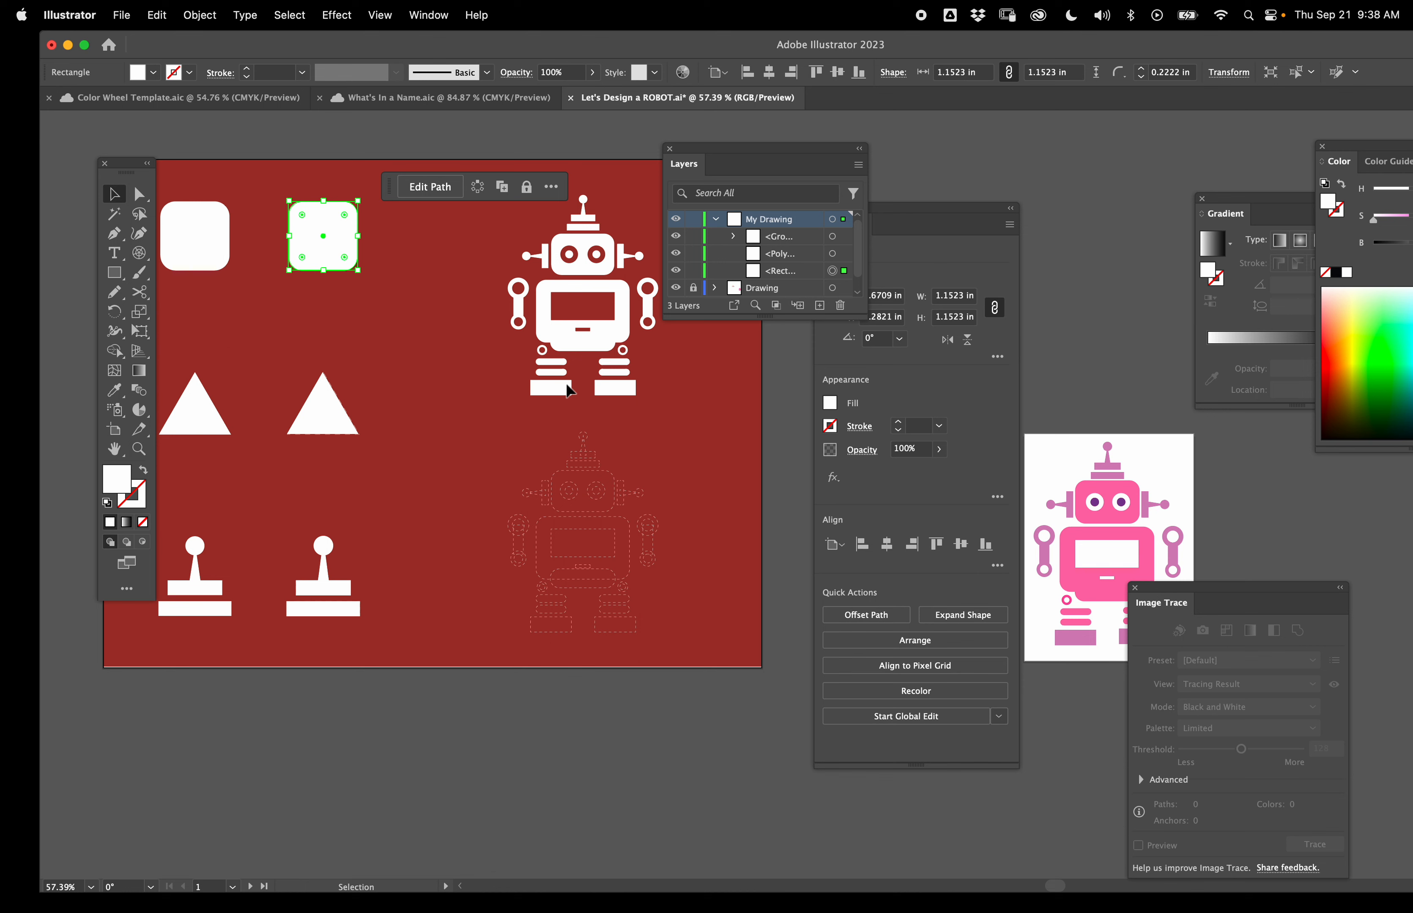
click(331, 585)
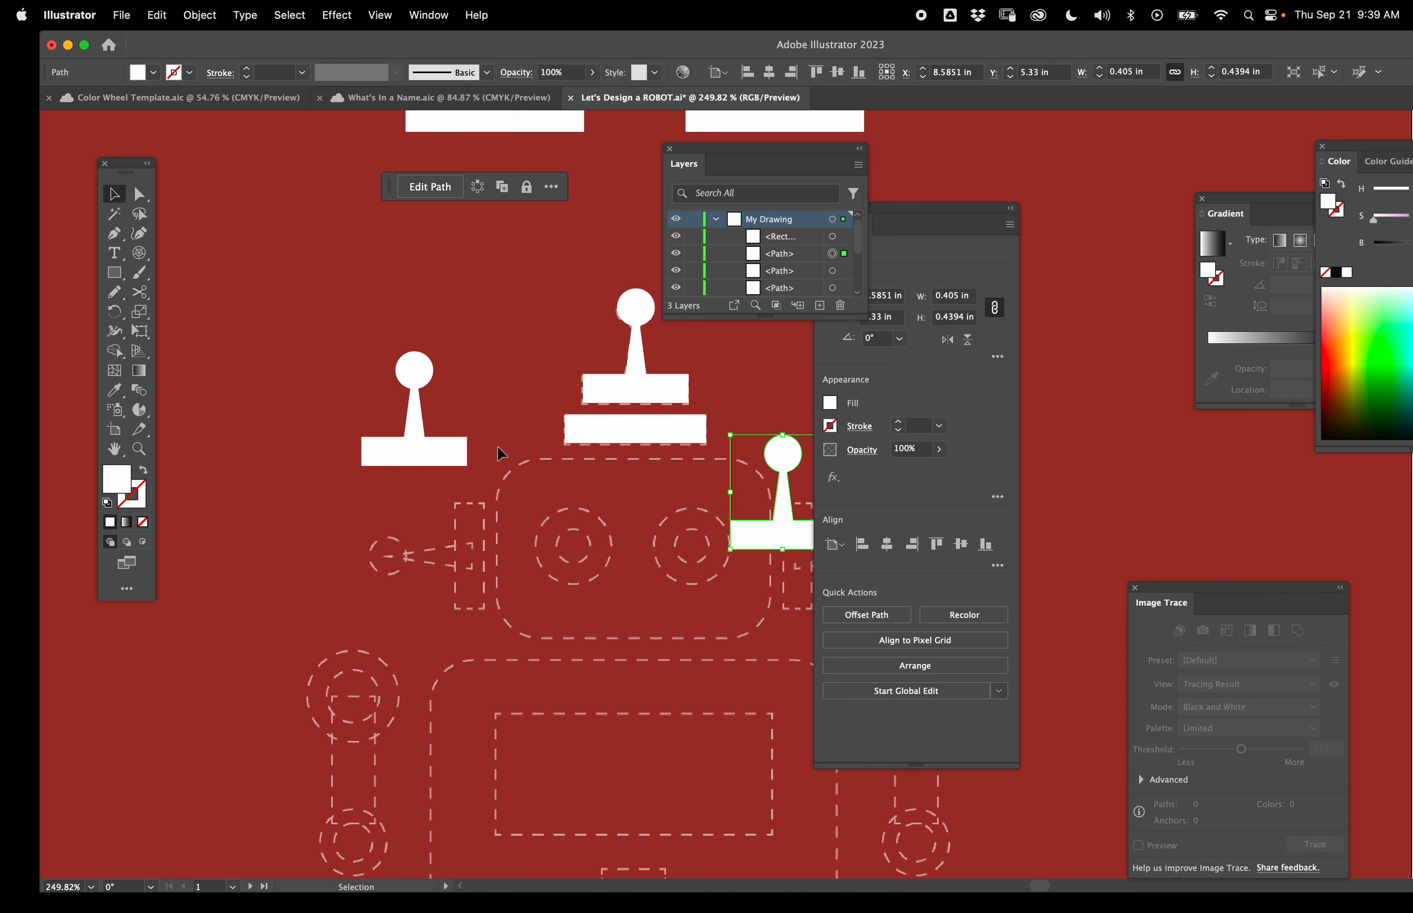
- Rotate the left antenna-shaped piece sideways and place it as the ear on the head's left side
scroll(642, 485, right, 1)
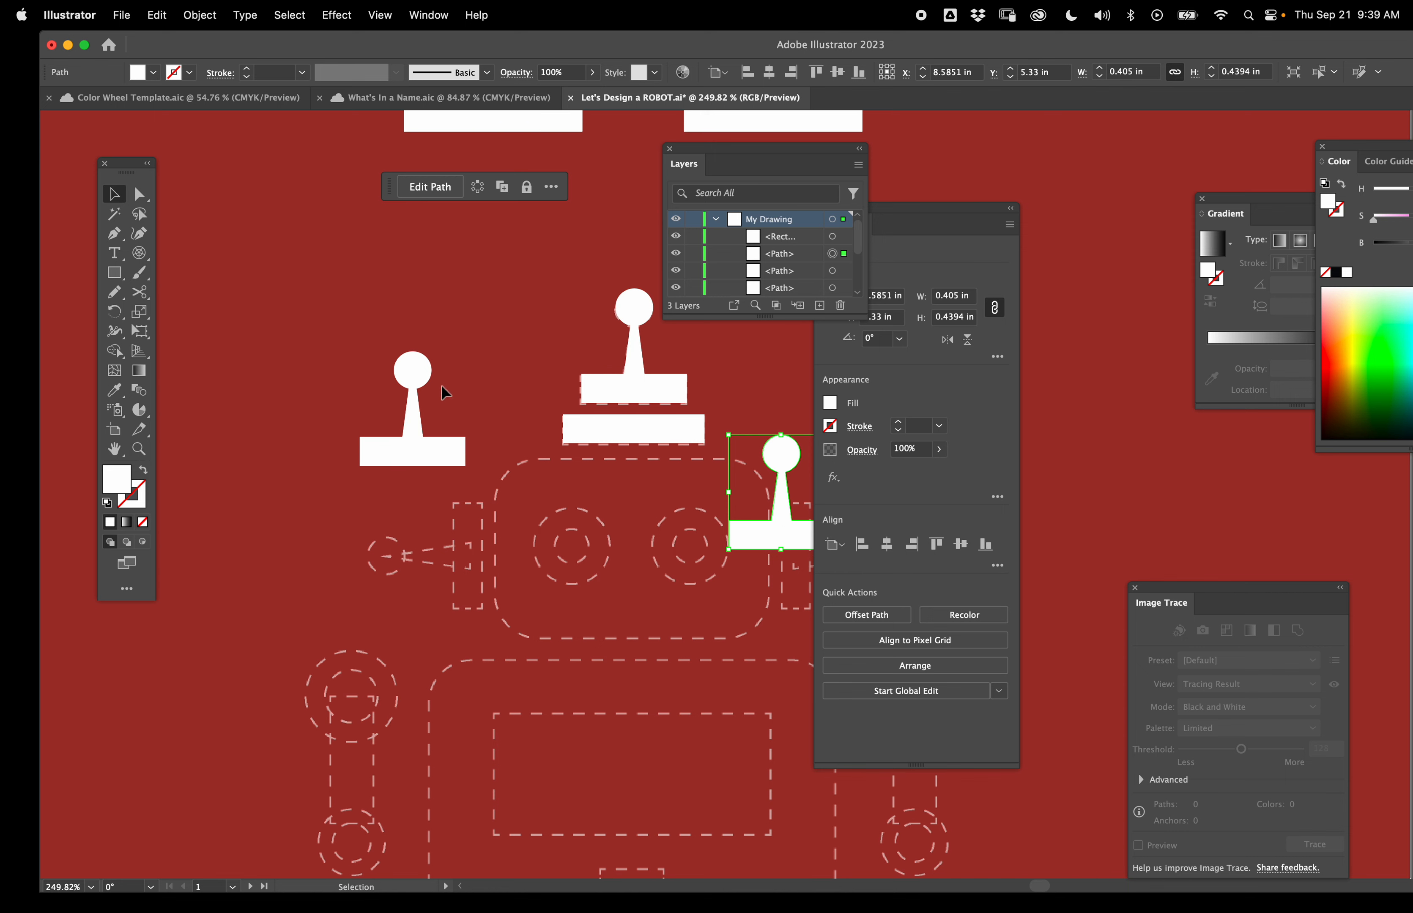
click(633, 377)
click(463, 383)
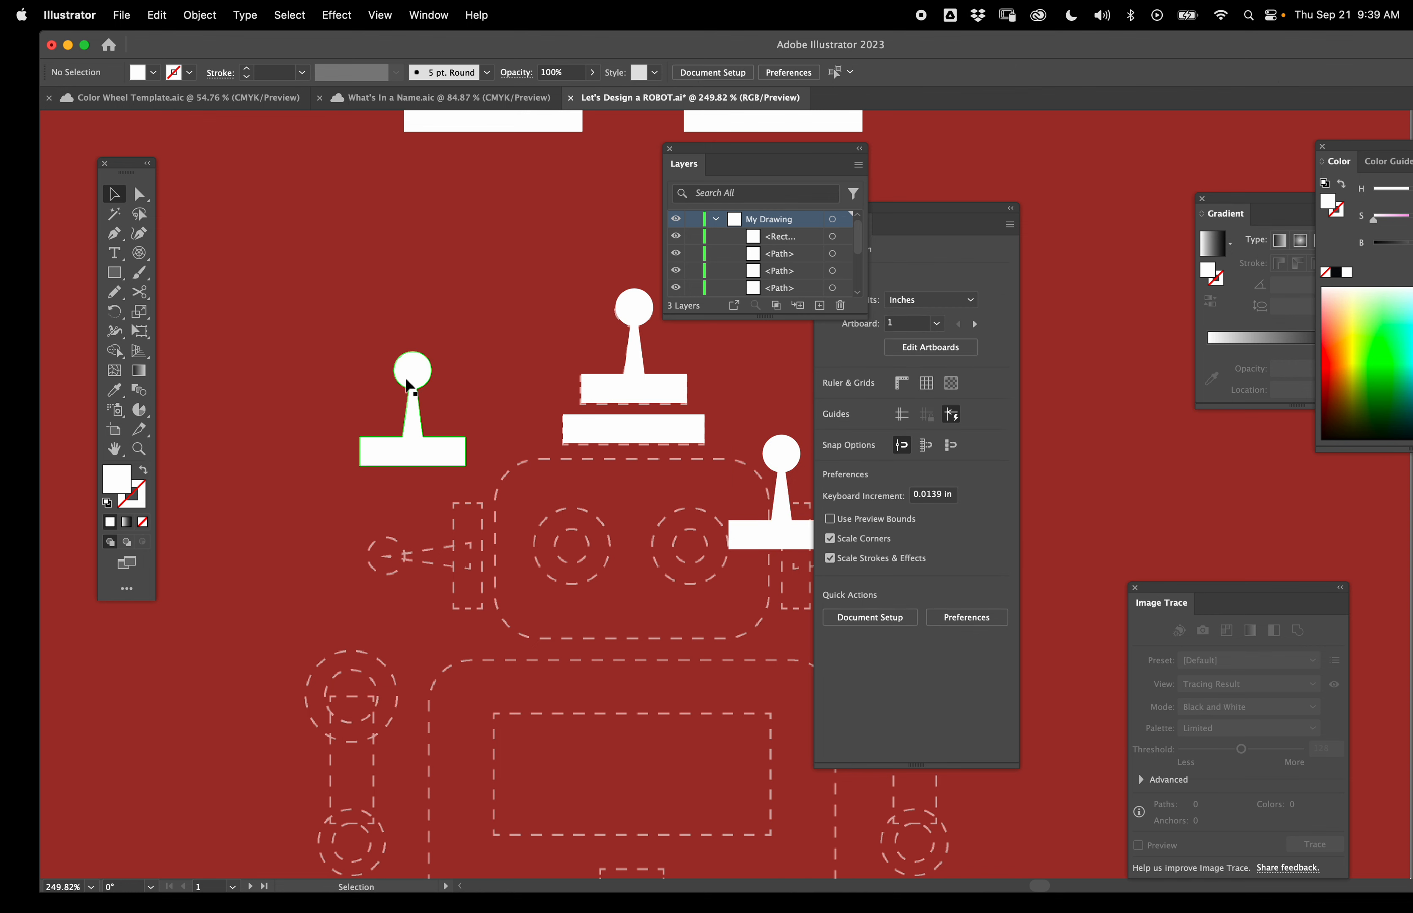
click(409, 381)
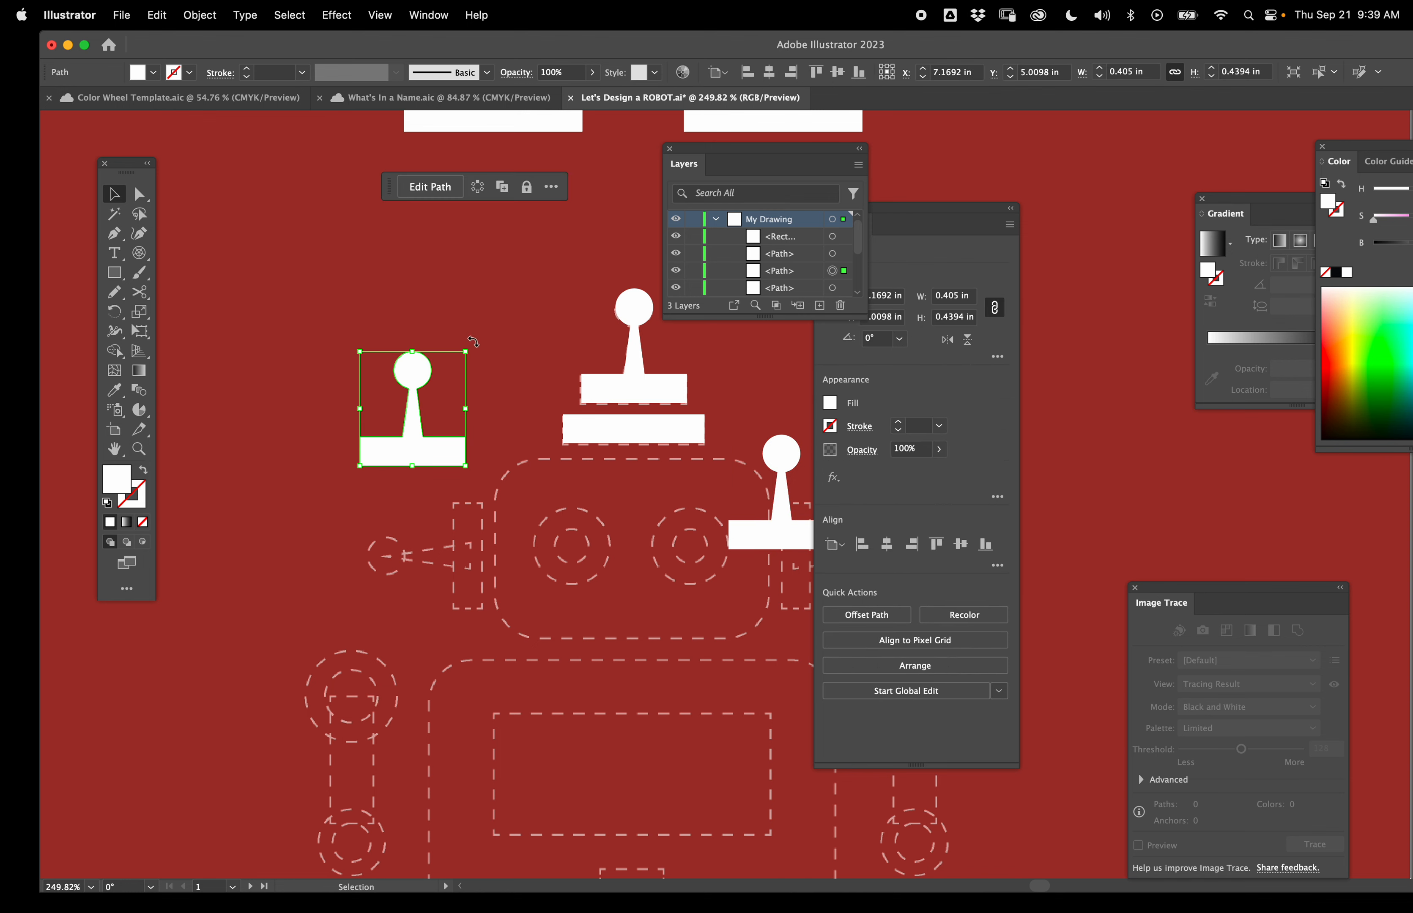
drag(467, 343, 349, 349)
drag(454, 410, 466, 556)
- Rotate the other antenna-shaped piece to 270° and place it as the ear on the head's right side
scroll(653, 475, right, 4)
click(656, 448)
drag(712, 391, 753, 514)
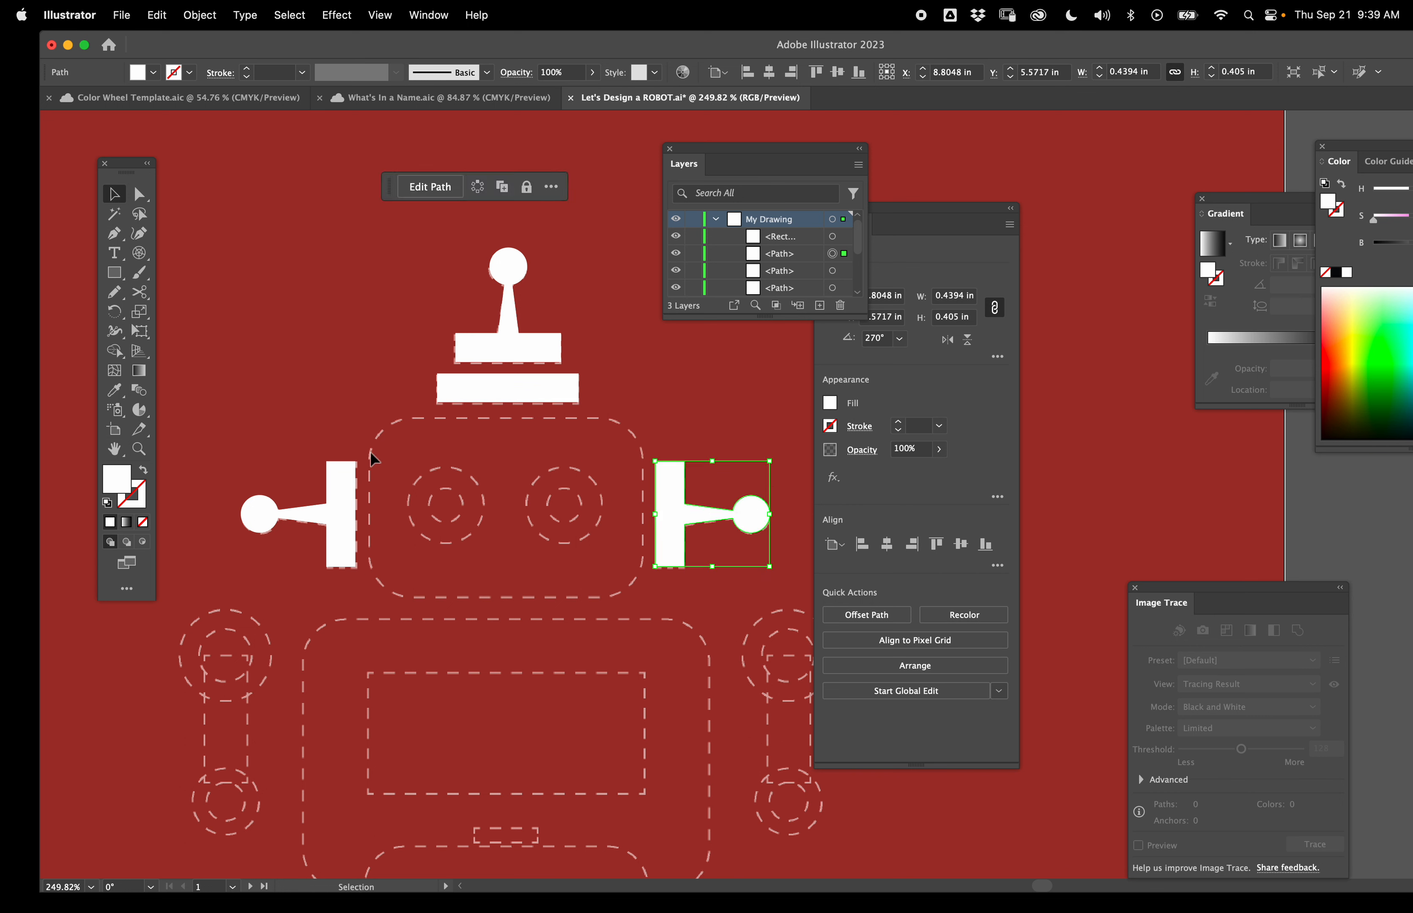
- Draw a large and a small circle for the left eye with the Ellipse Tool
drag(121, 275, 164, 295)
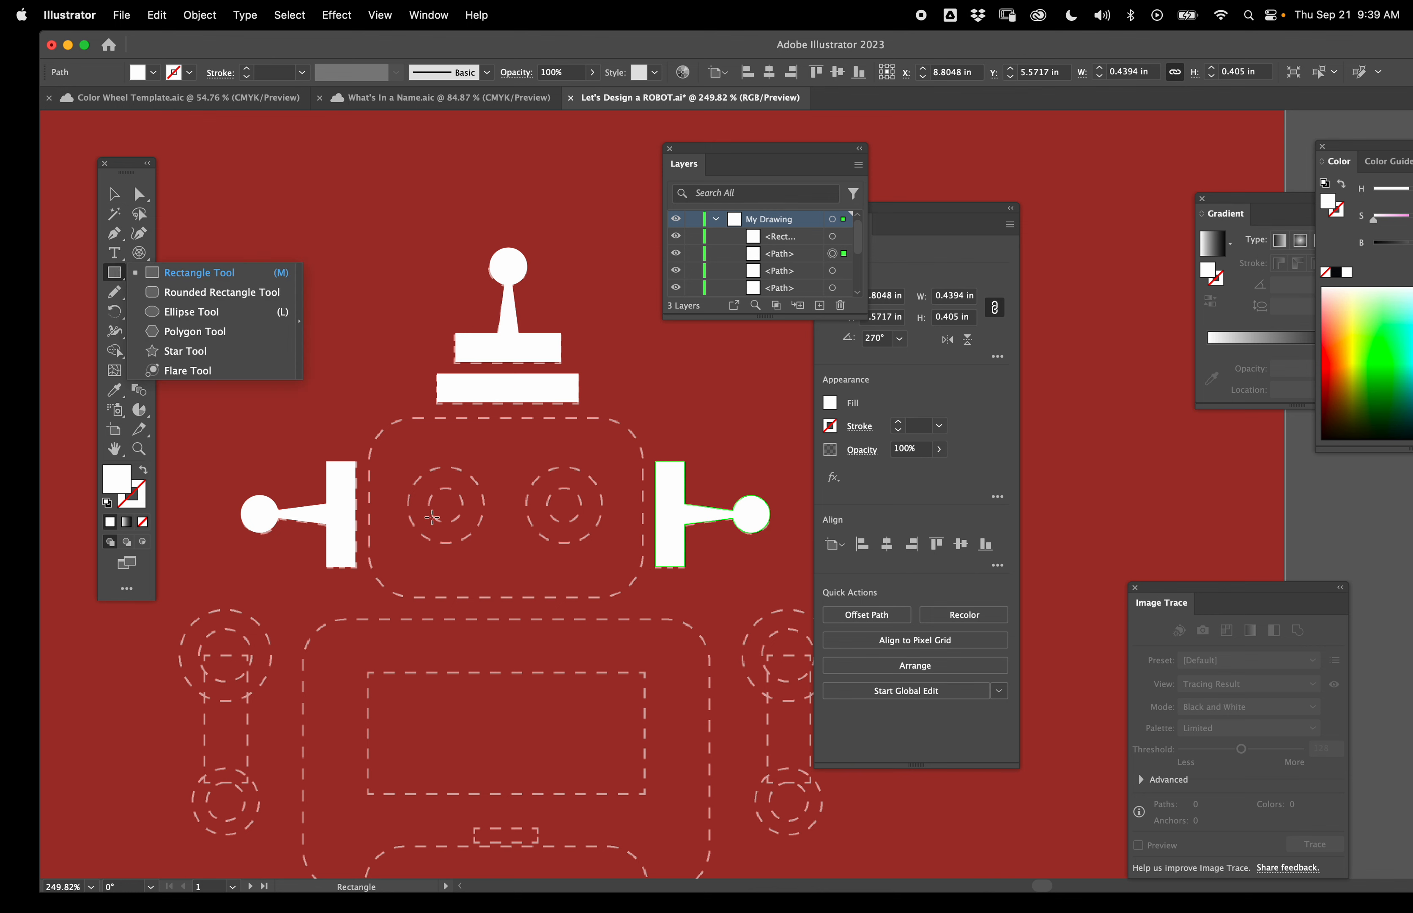
click(192, 311)
scroll(448, 515, up, 10)
drag(440, 475, 597, 631)
drag(436, 473, 511, 547)
key(v)
shift+click(484, 581)
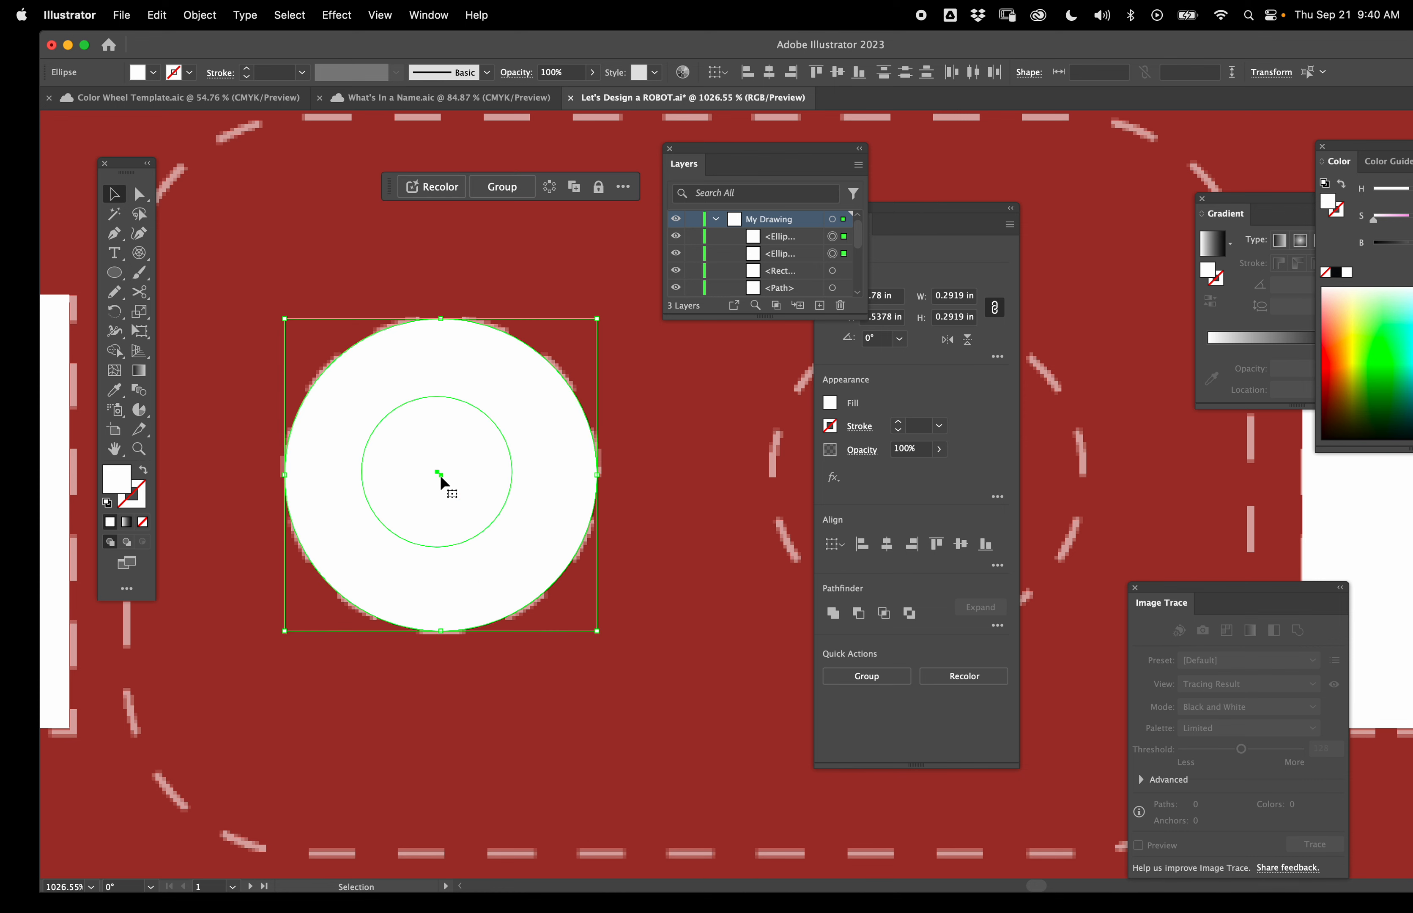
- Align the two eye circles on their horizontal and vertical centers
drag(892, 221, 905, 120)
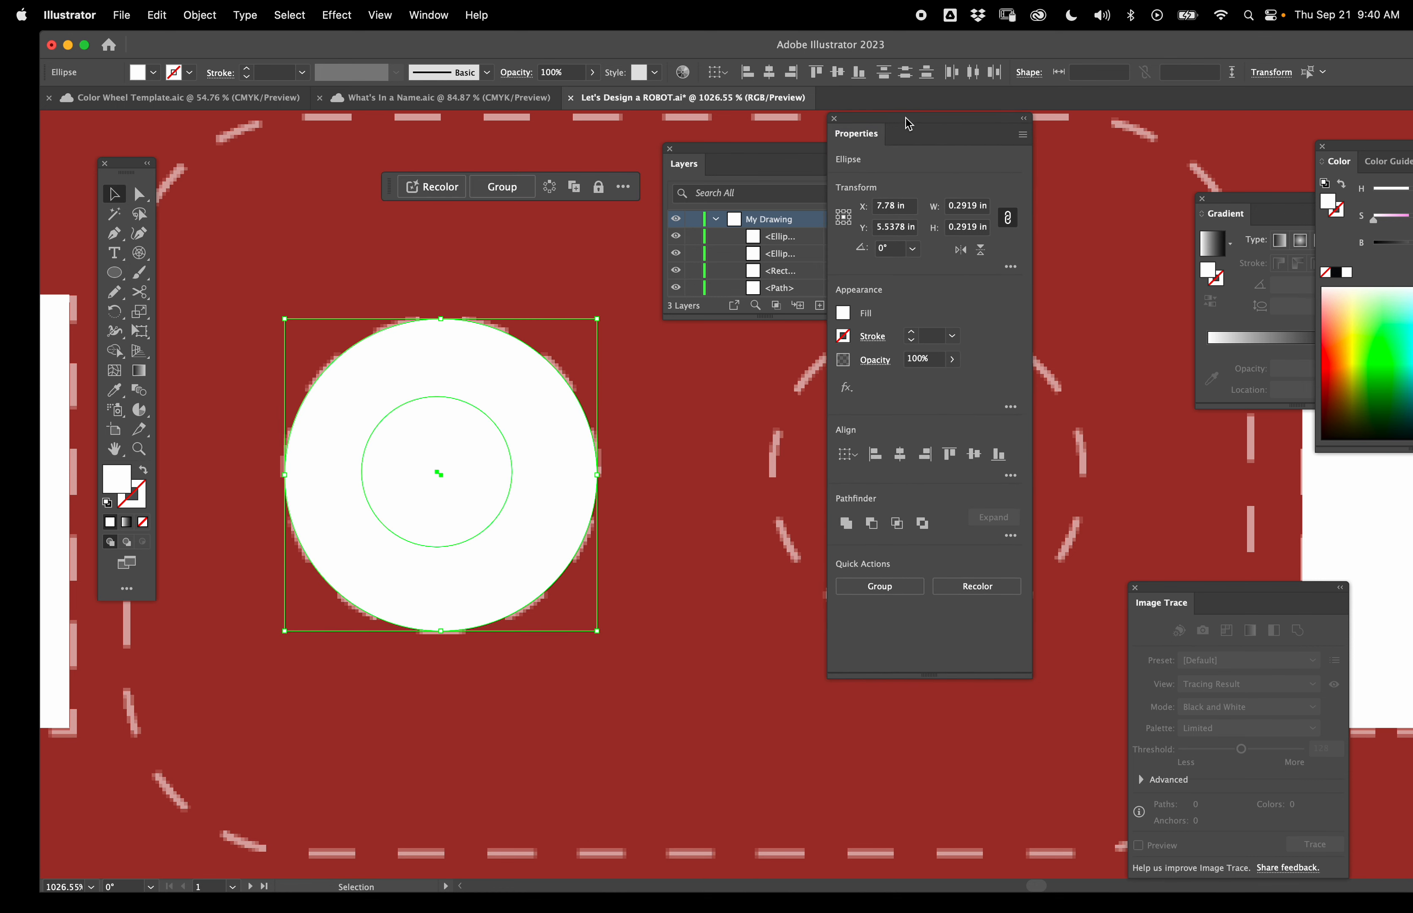
click(899, 454)
click(974, 454)
- Duplicate the eye circles over to the right eye position
scroll(441, 475, down, 5)
drag(345, 339, 501, 339)
- Draw a rounded rectangle head about 1.06 × 0.71 in around both eyes
drag(115, 273, 184, 290)
drag(244, 221, 603, 460)
key(v)
- Select the head and eyes and cut both eye rings out of the head with Shape Builder
drag(611, 468, 285, 285)
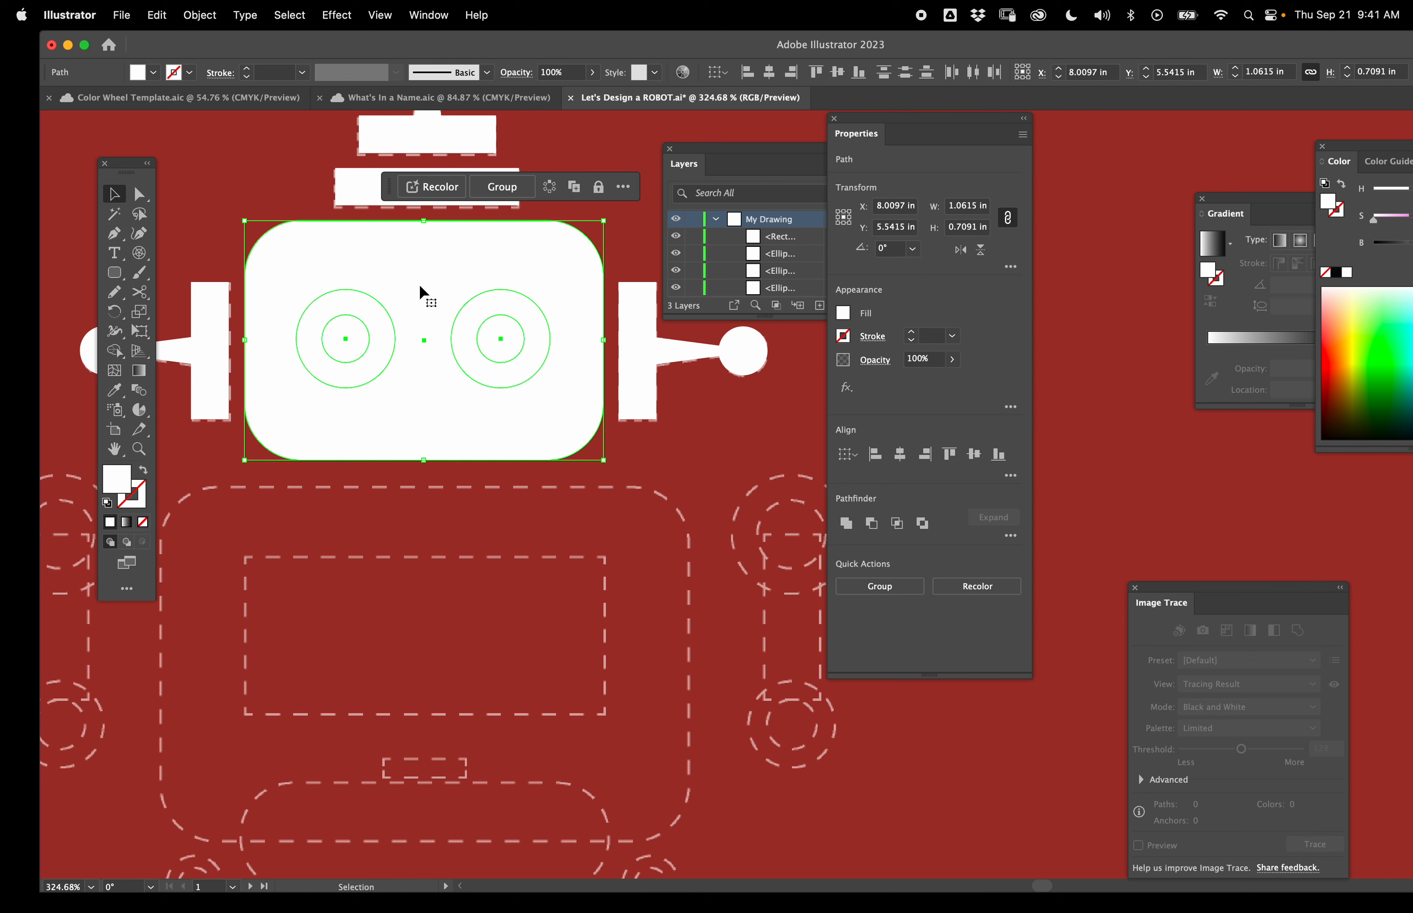
key(shift+m)
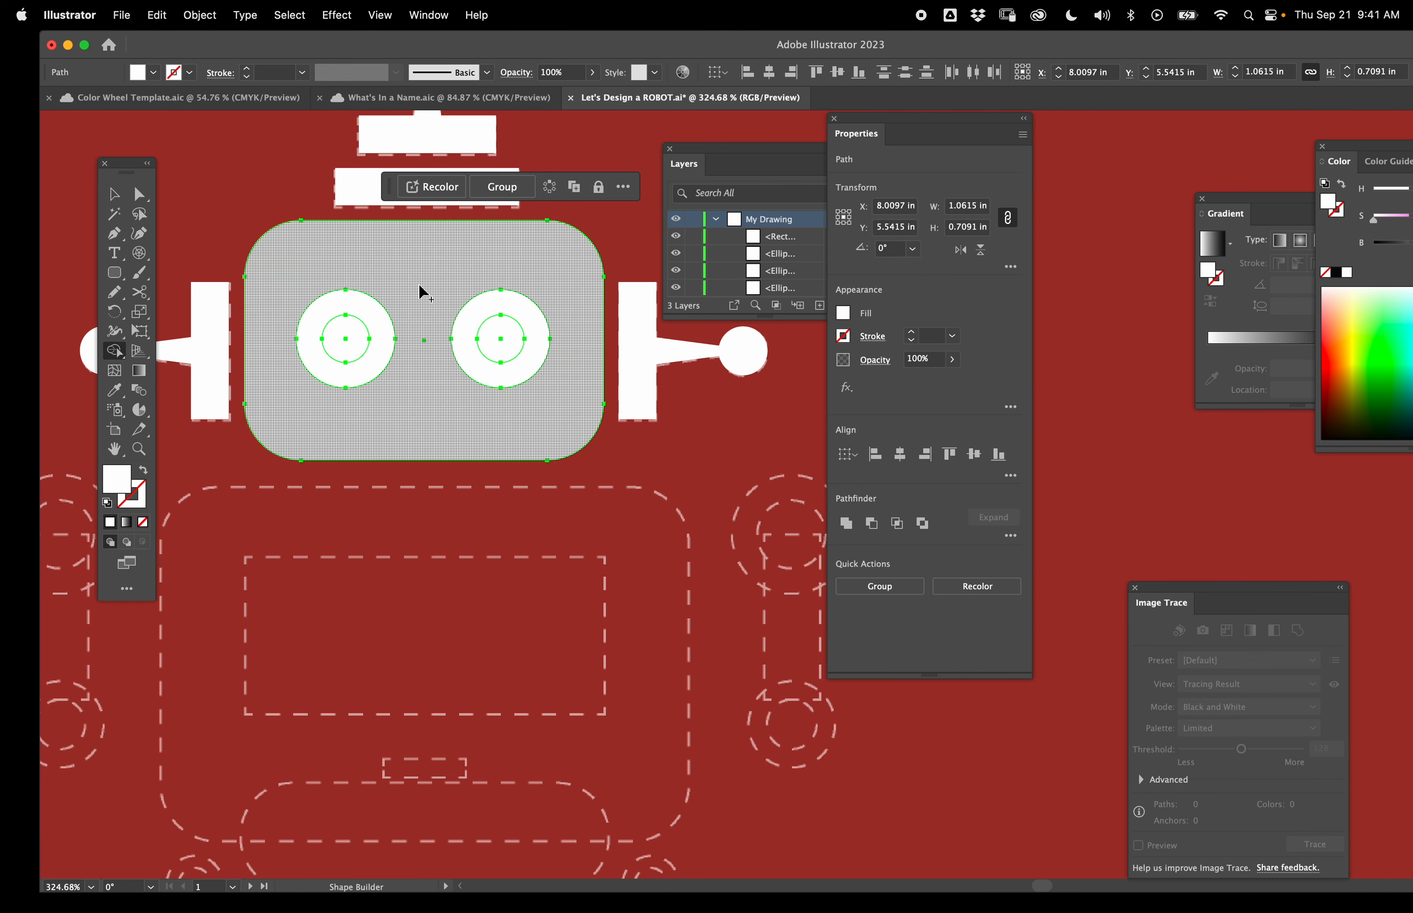
alt+click(386, 336)
alt+click(538, 339)
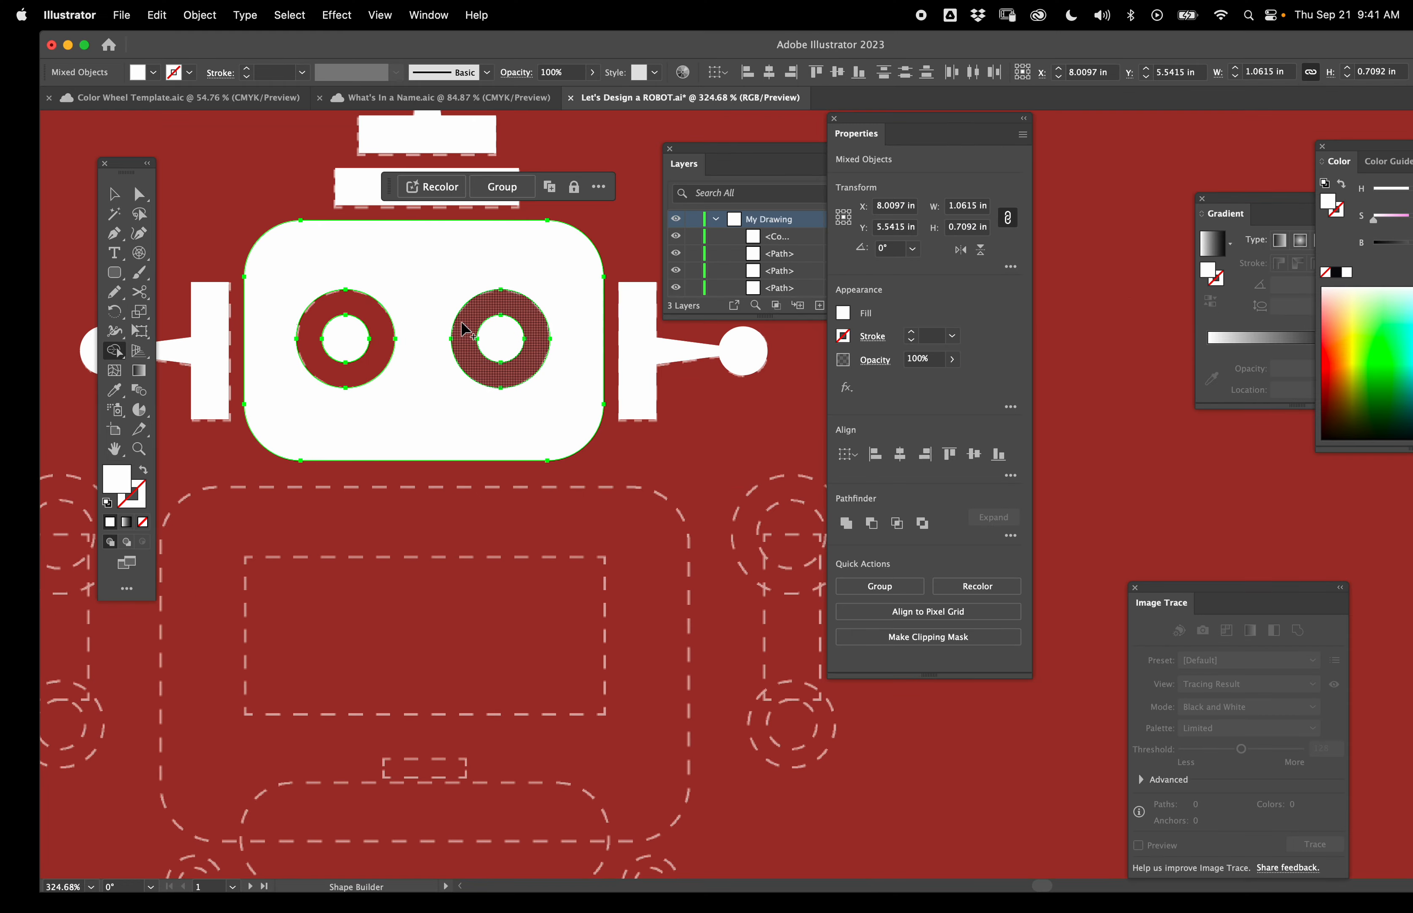
- Deselect, then move the head shape about 0.04 in to the right
click(114, 193)
click(347, 578)
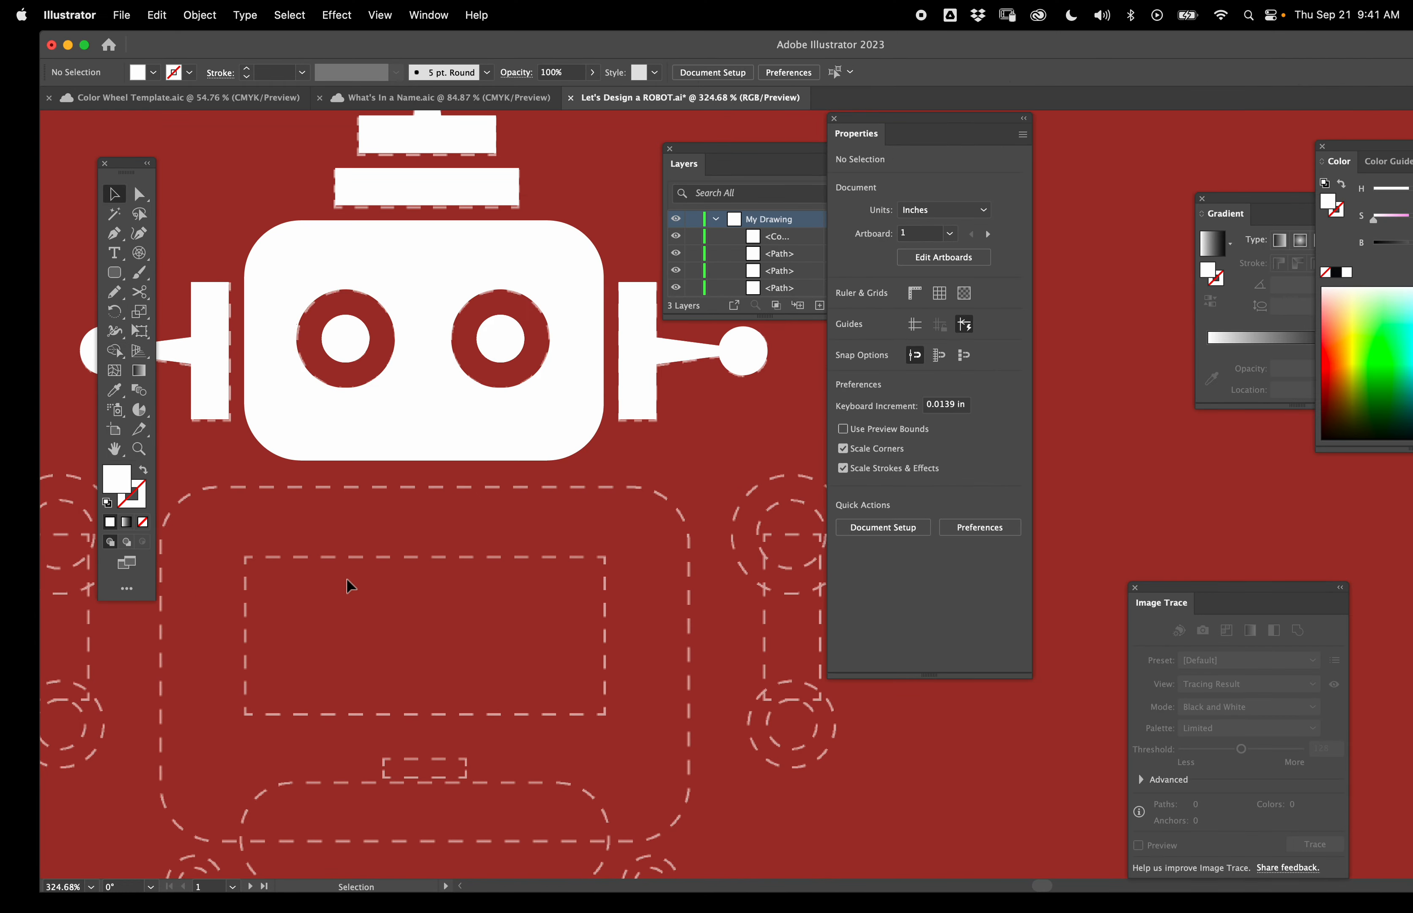
mouse_move(410, 454)
mouse_down()
mouse_move(385, 541)
mouse_move(371, 454)
mouse_move(370, 485)
mouse_move(424, 454)
mouse_up()
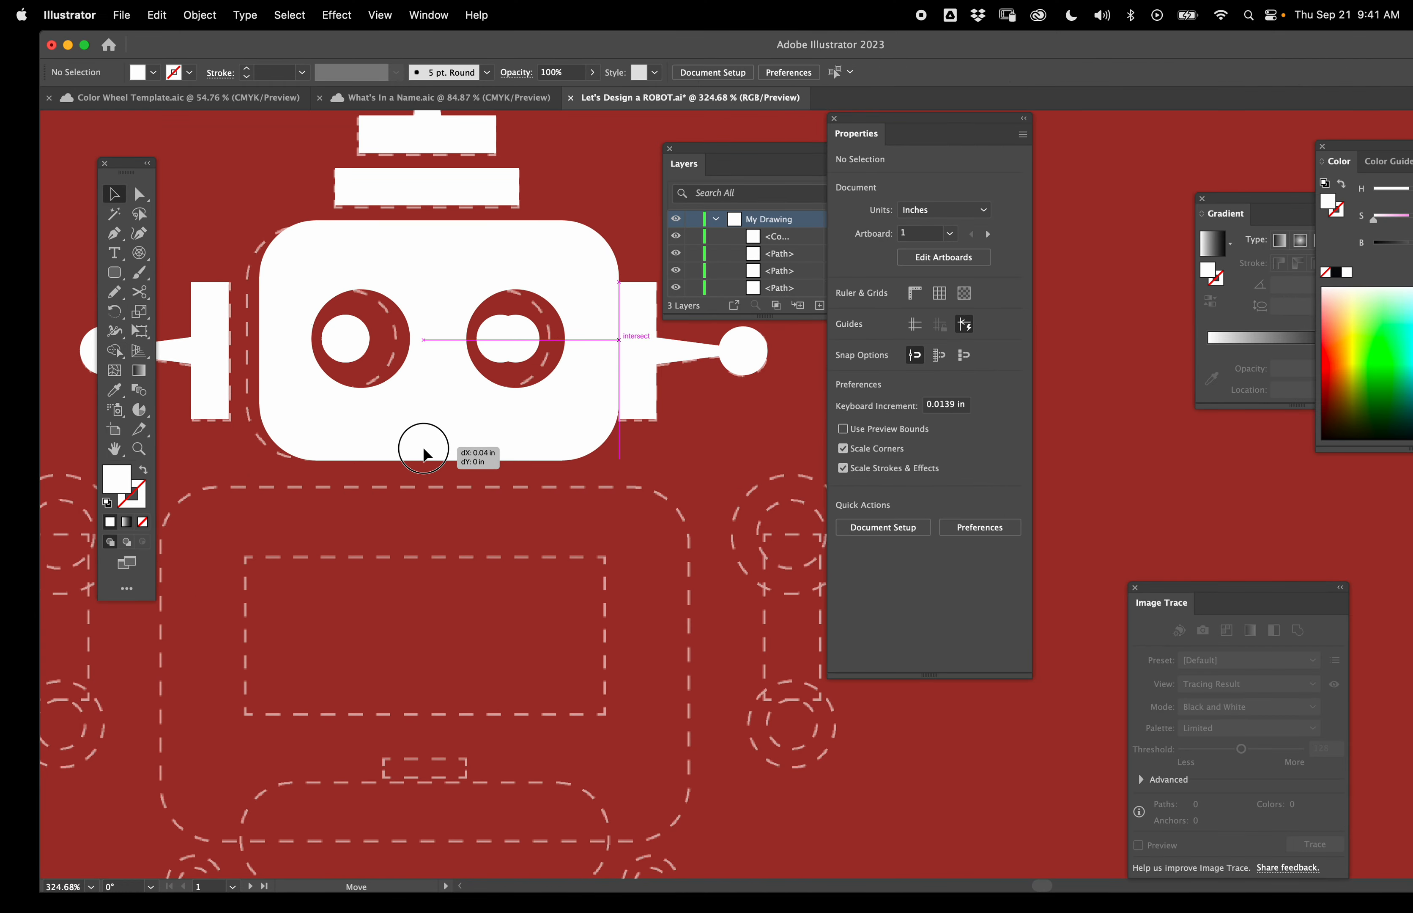
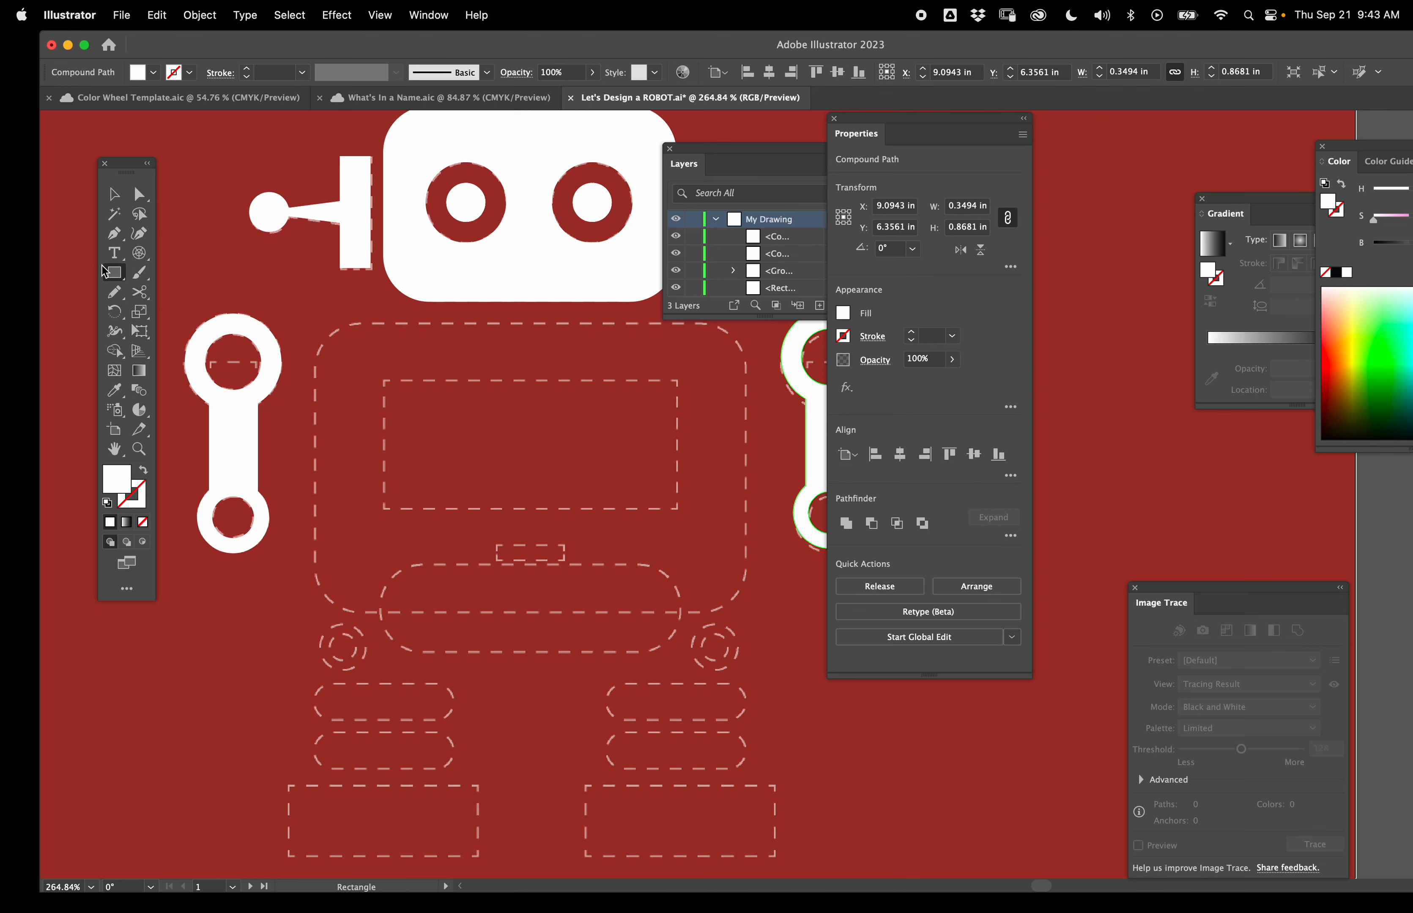
- Draw a rounded rectangle body about 1.57 × 1.08 in over the body template
drag(113, 272, 172, 293)
drag(314, 318, 746, 615)
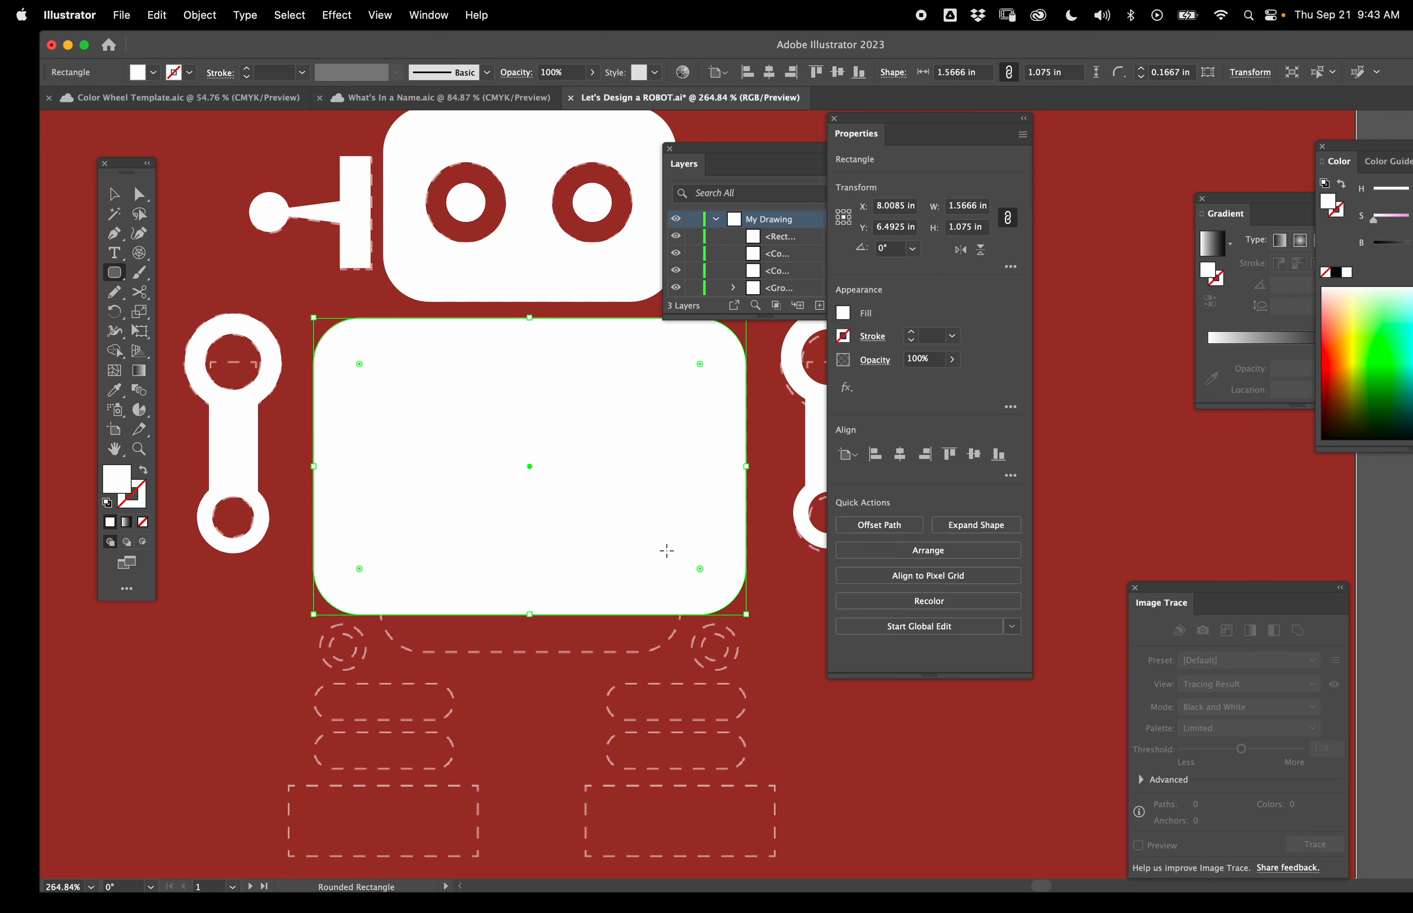
- Draw a rounded rectangle over the hip template, then move the body shapes down below the template
drag(380, 651, 679, 564)
drag(530, 465, 552, 747)
- Draw green rectangles for the screen, about 1.08 × 0.48 in, and the small slot beneath it, then marquee-select the shapes
key(m)
drag(496, 543, 564, 562)
mouse_move(383, 379)
mouse_down()
mouse_move(657, 565)
mouse_move(699, 503)
mouse_move(682, 513)
mouse_up()
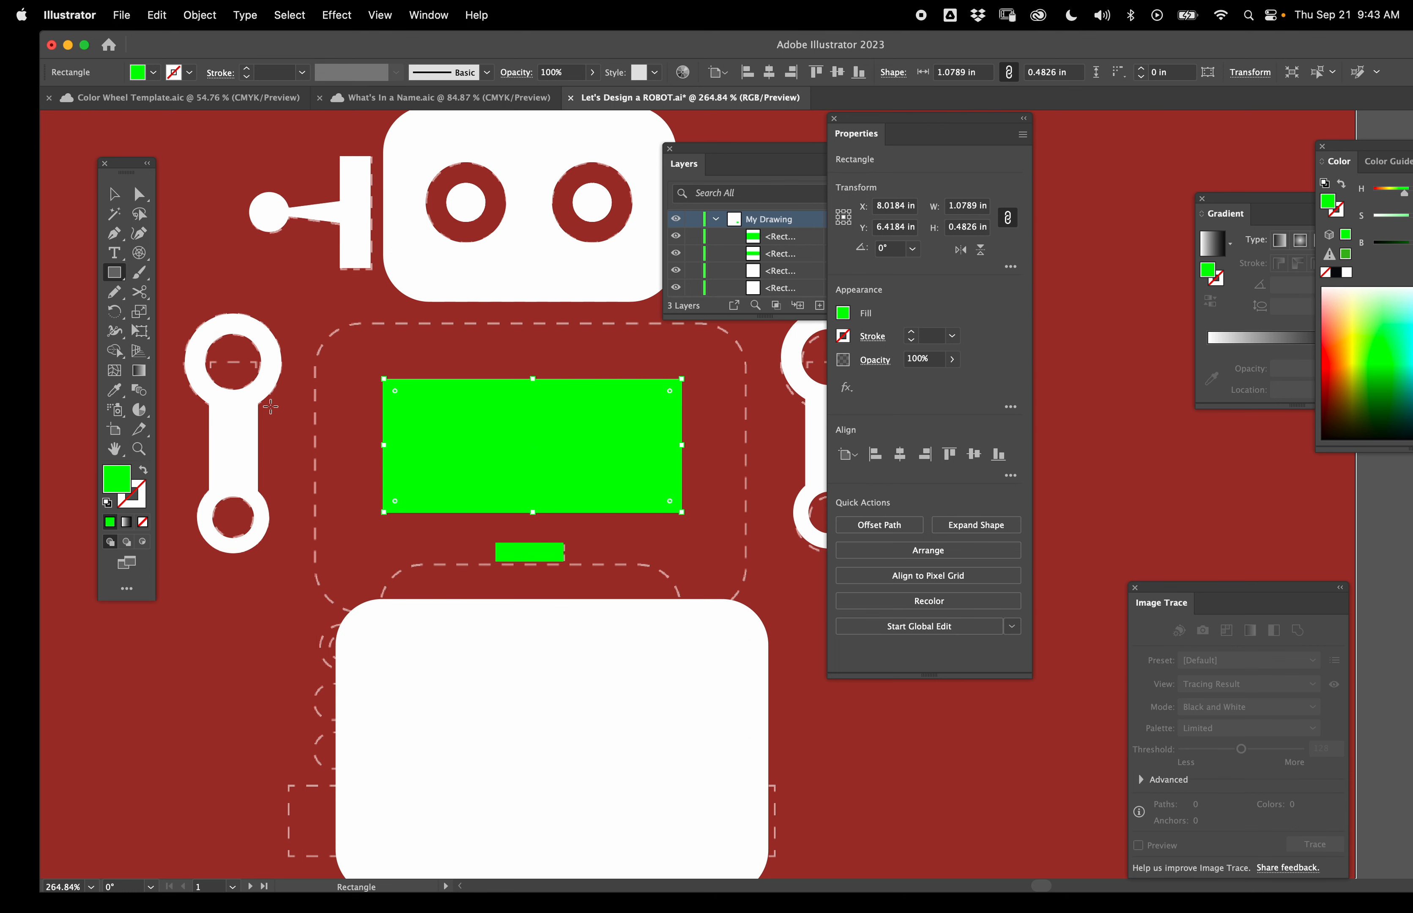
key(v)
scroll(336, 555, down, 3)
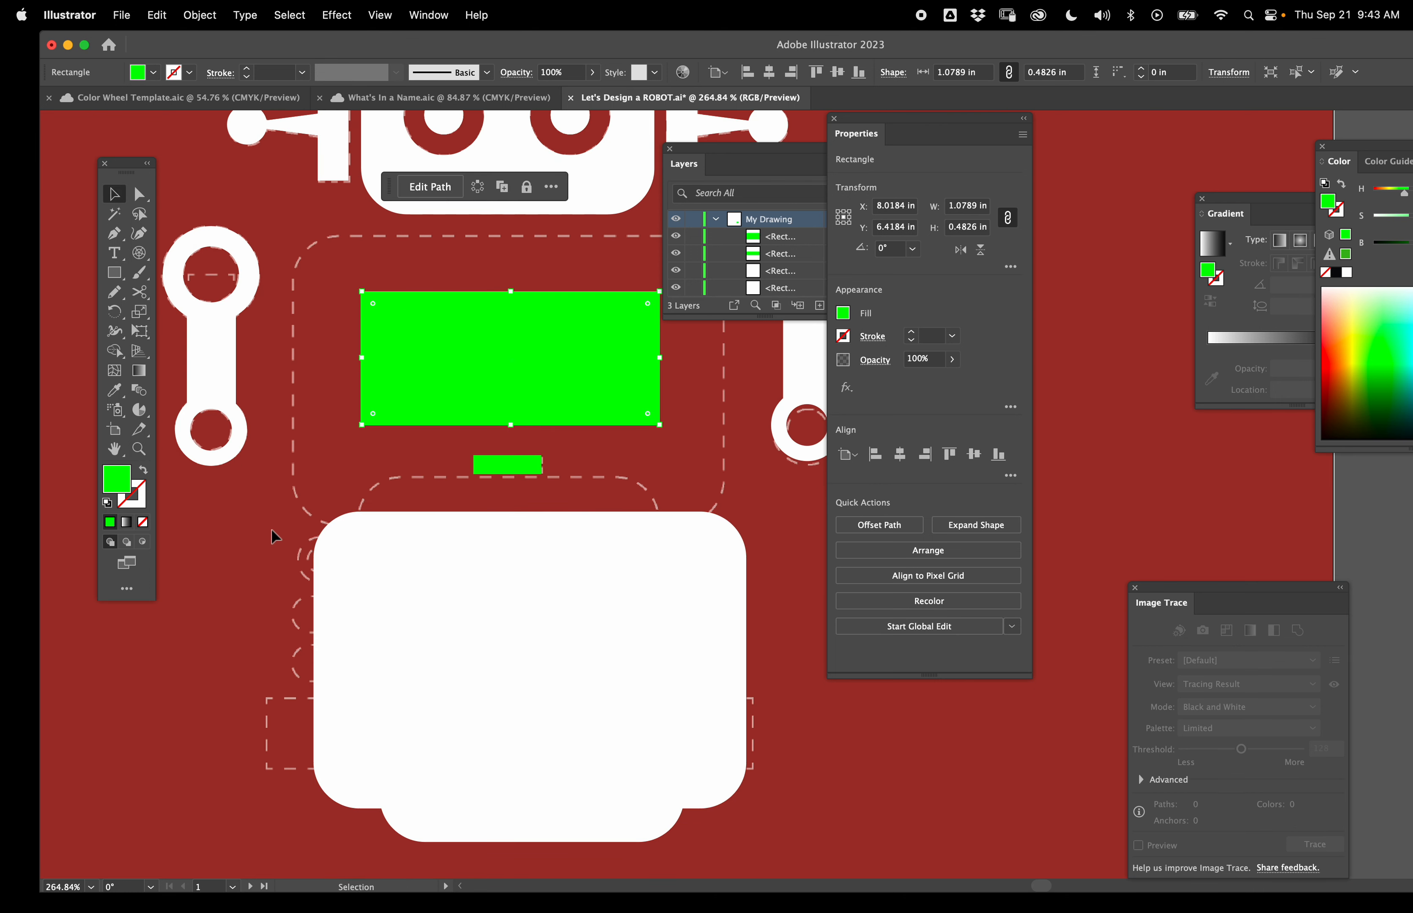
drag(272, 593, 391, 703)
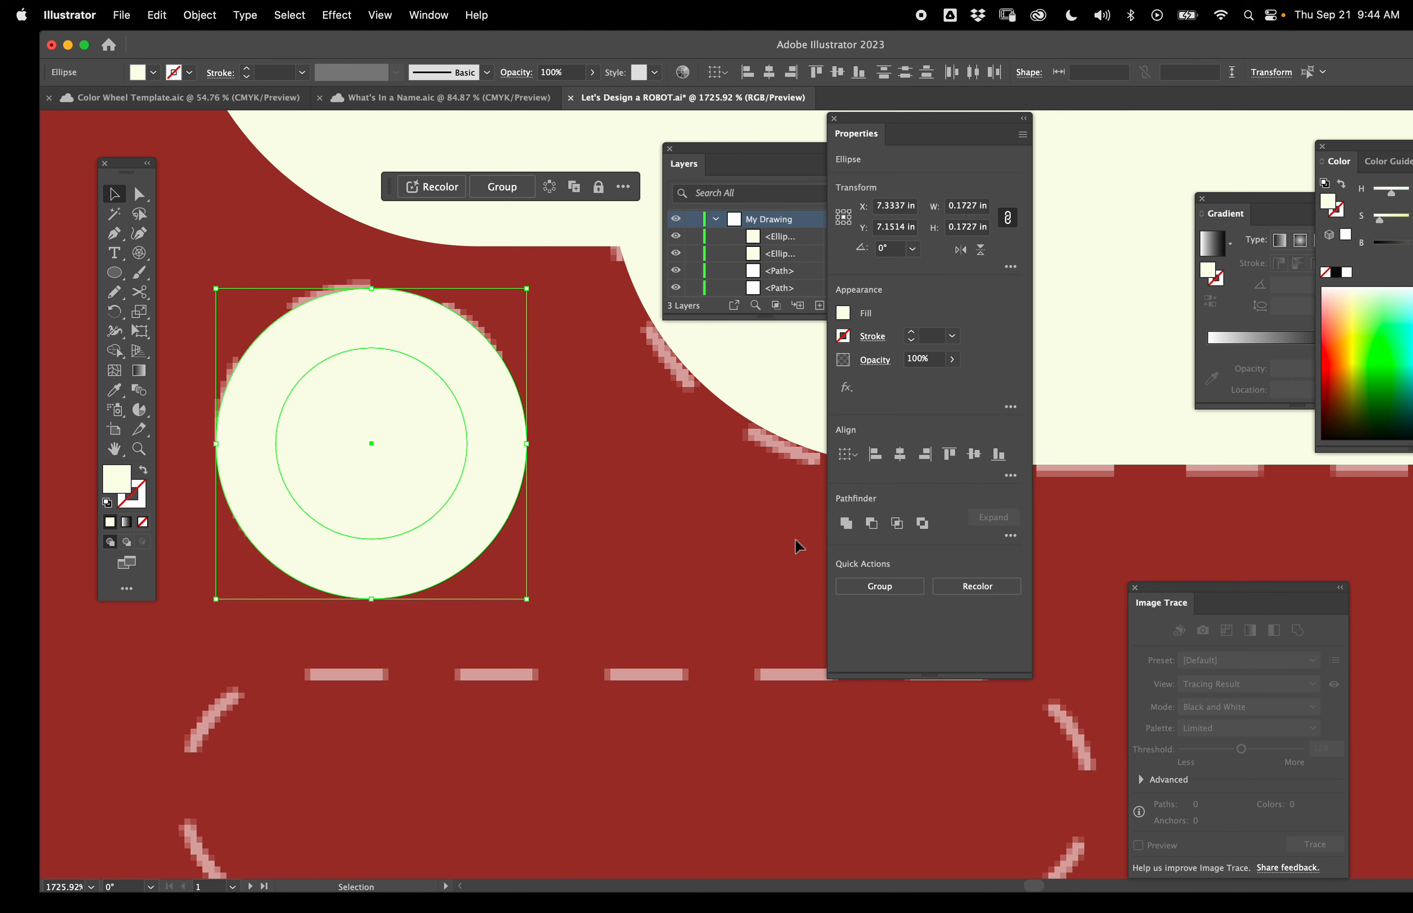
- Cut the inner circle out of the leg joint circle with Shape Builder to make a ring
key(shift+m)
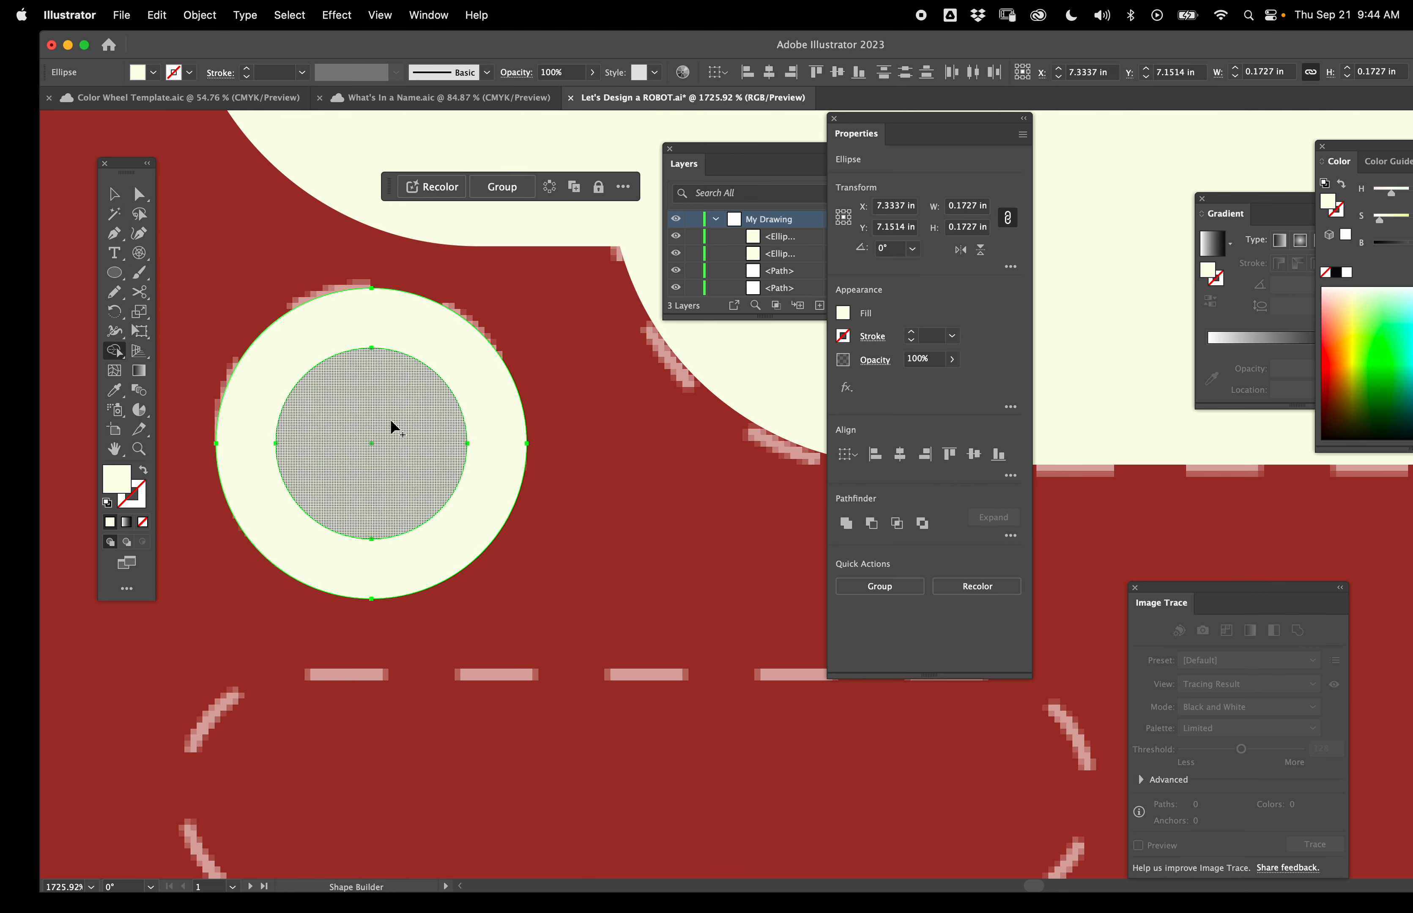
alt+click(381, 442)
click(114, 193)
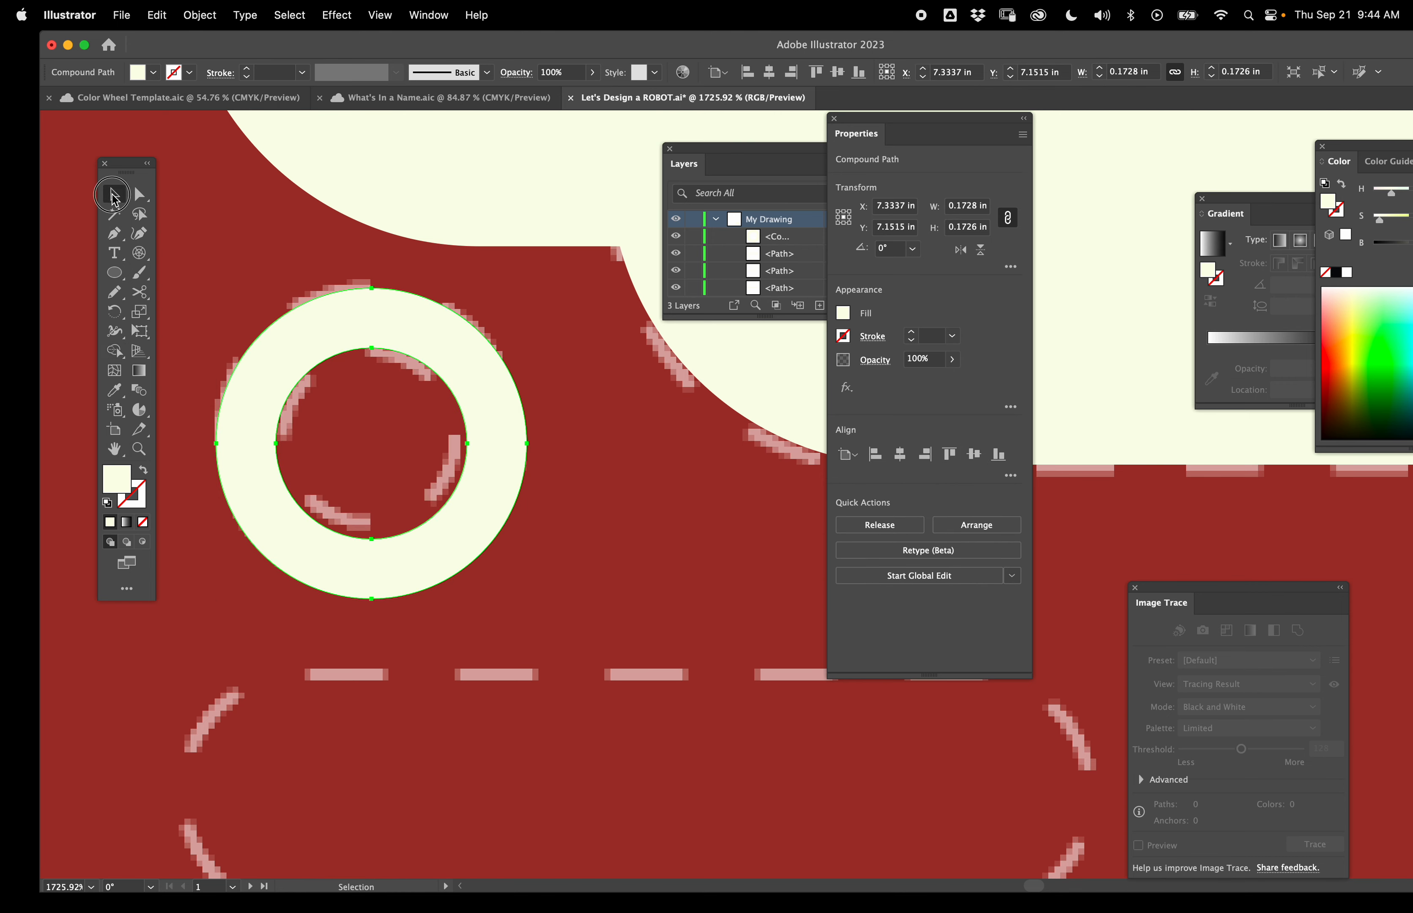
- Draw two foot rectangles about 0.69 × 0.26 in over the left and right foot templates
scroll(329, 363, down, 3)
drag(176, 498, 469, 606)
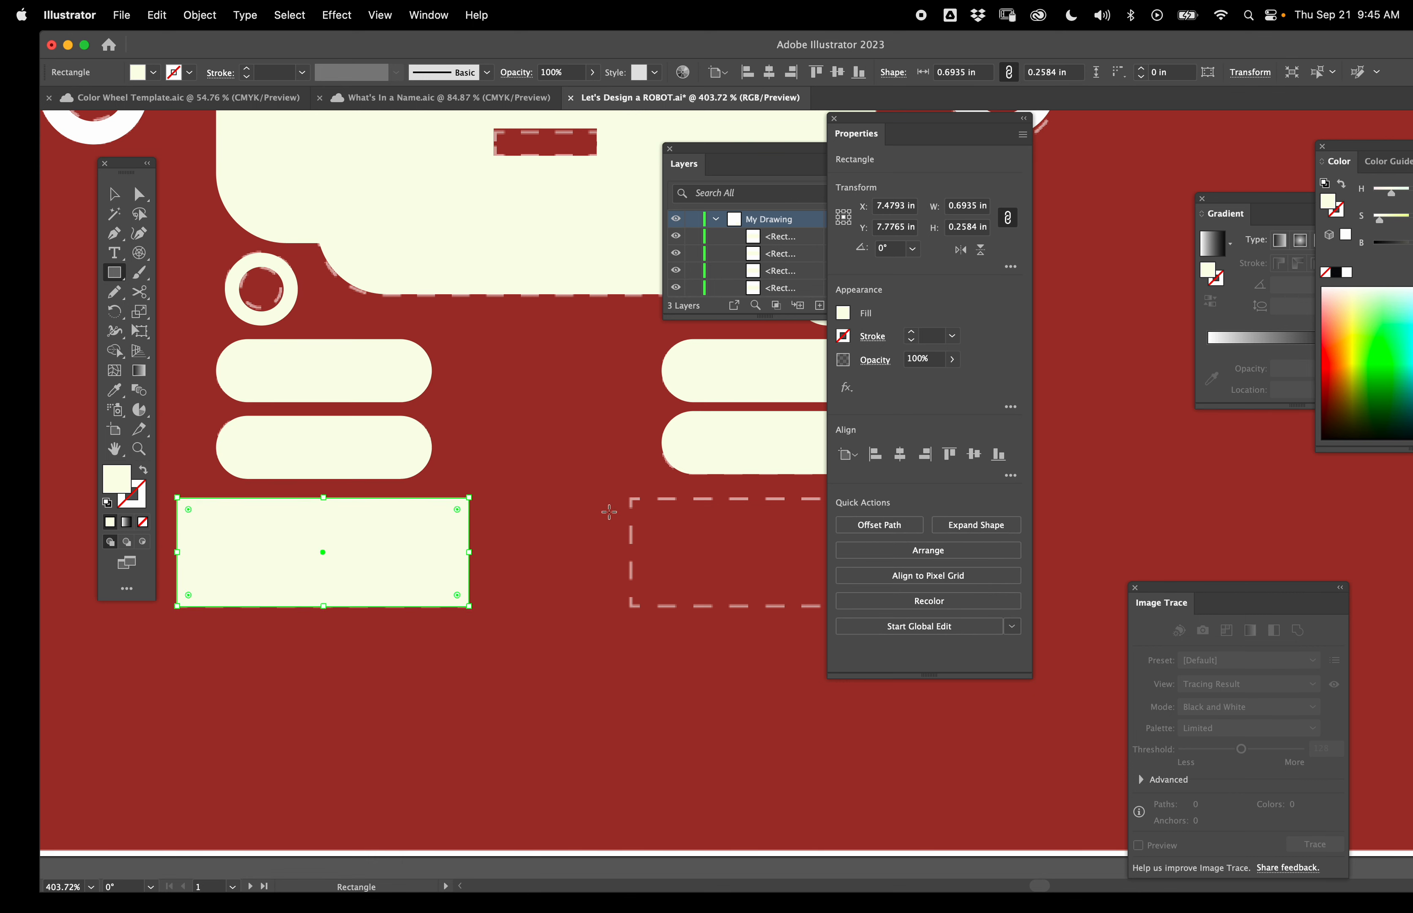
drag(631, 498, 924, 607)
- Move the finished cyan robot group onto the white artboard and center it
scroll(682, 651, right, 5)
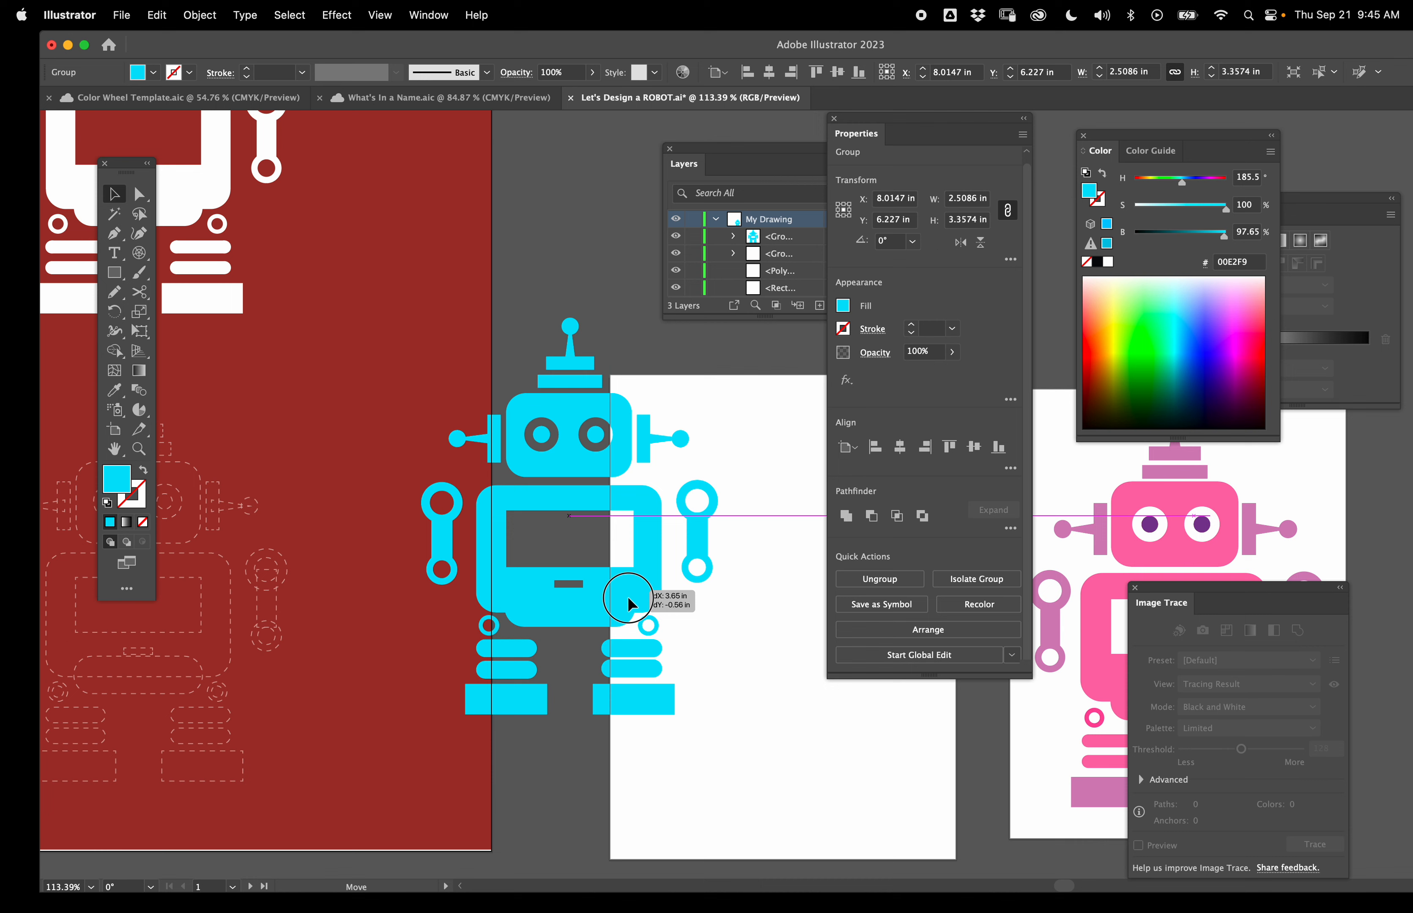
drag(630, 593, 785, 664)
scroll(785, 663, right, 3)
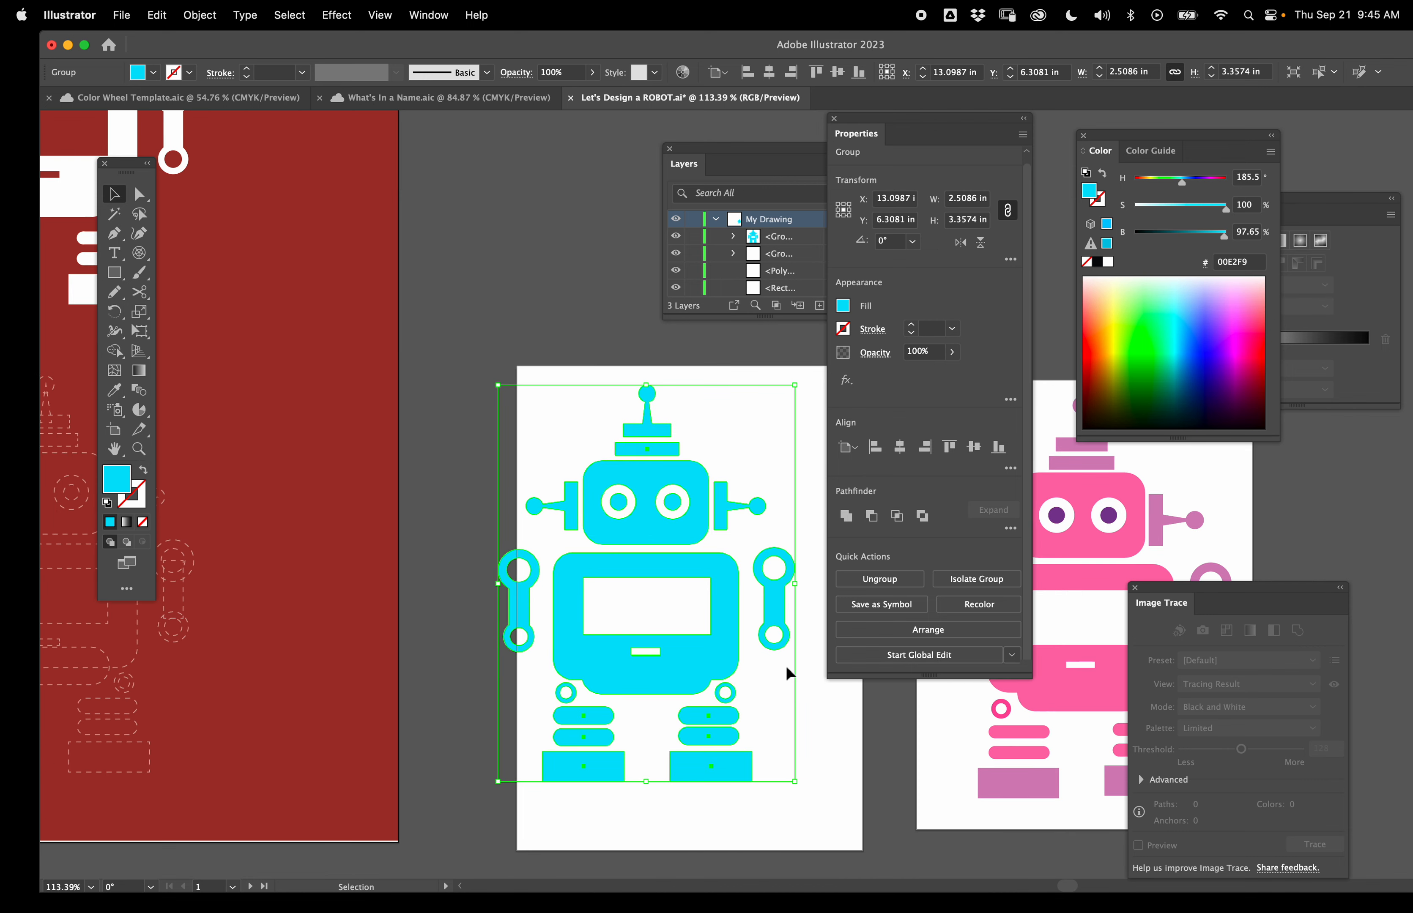
drag(672, 675, 719, 673)
- Ungroup the robot and deselect everything
scroll(713, 656, right, 3)
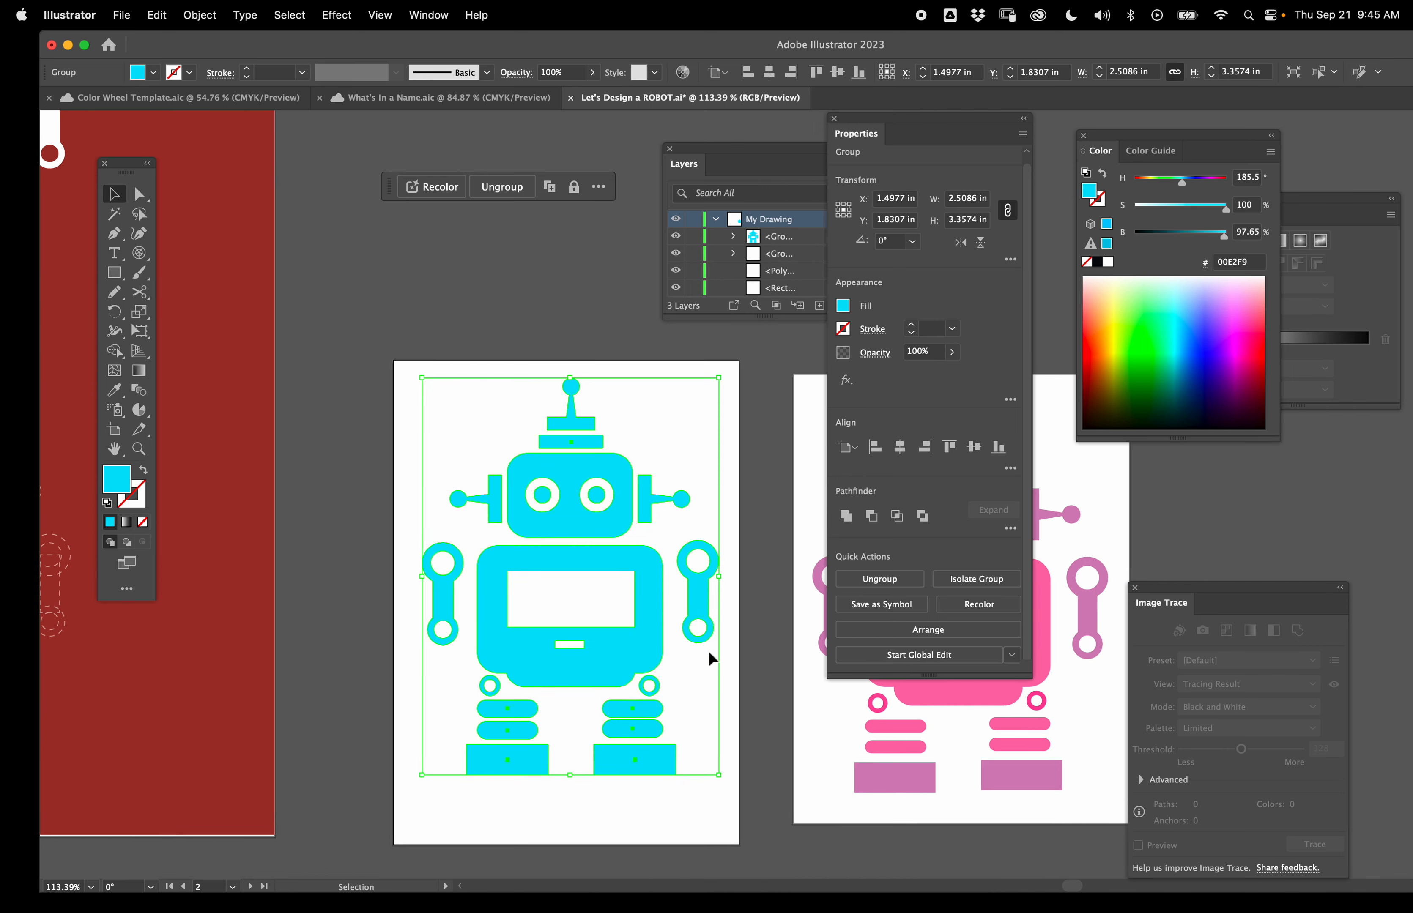
click(502, 188)
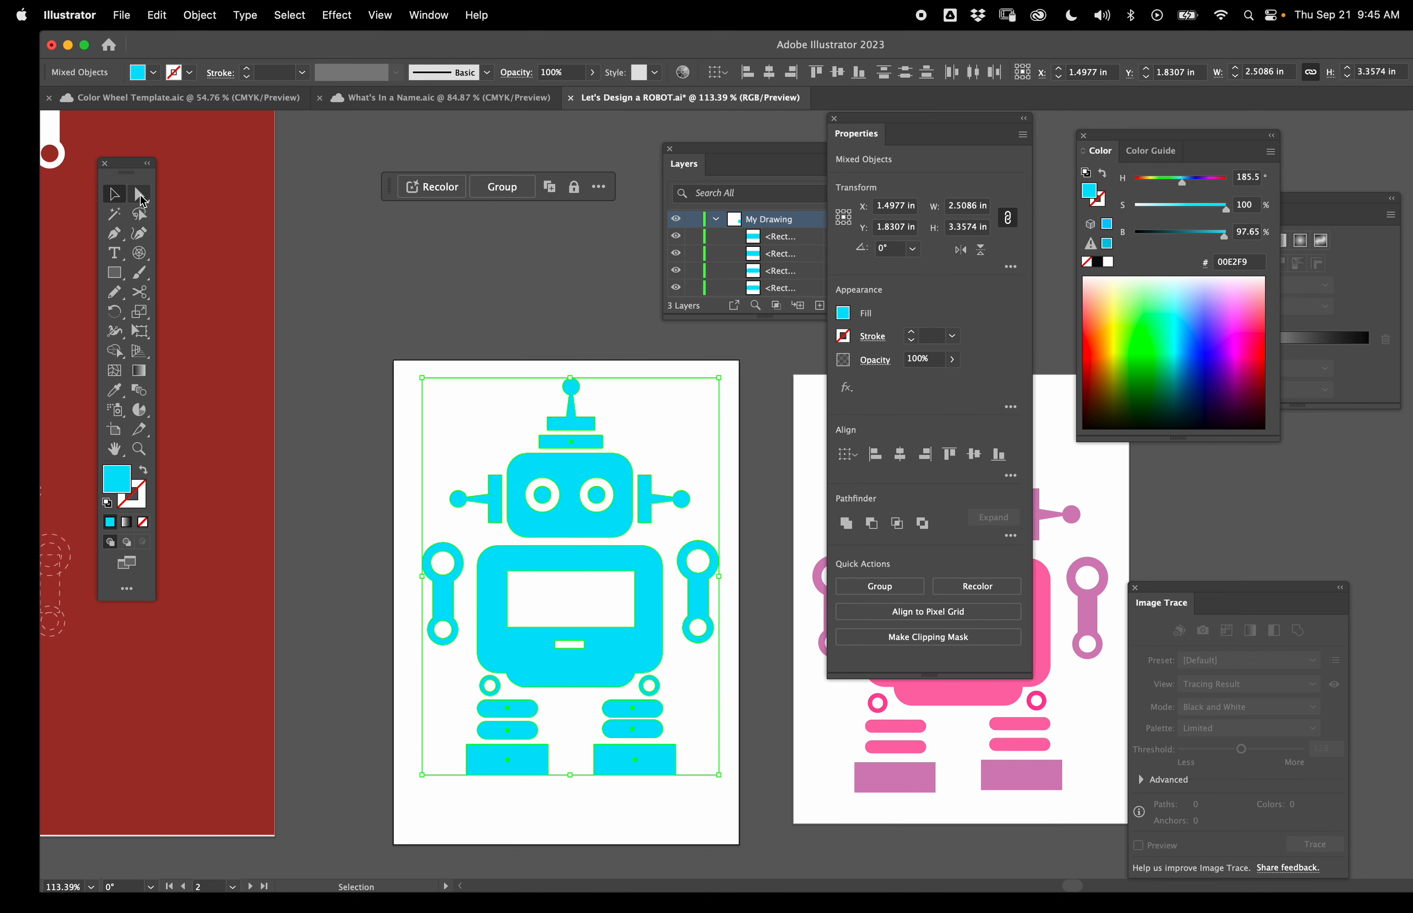
drag(719, 377, 681, 428)
scroll(569, 576, up, 1)
click(187, 192)
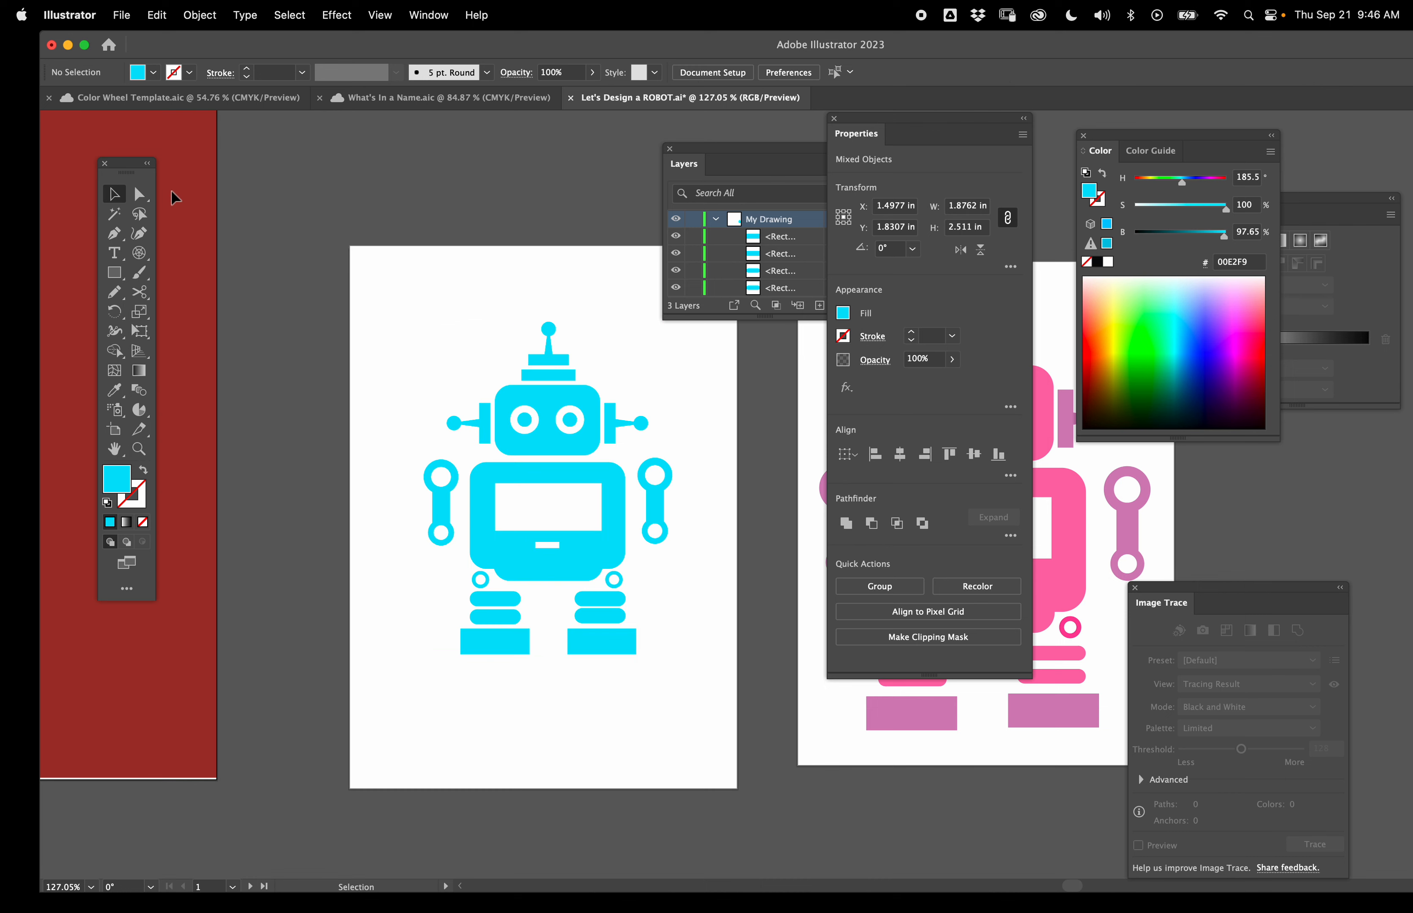
- Select the antenna and pick a new fill color for it from the color spectrum
click(136, 194)
click(114, 194)
click(549, 354)
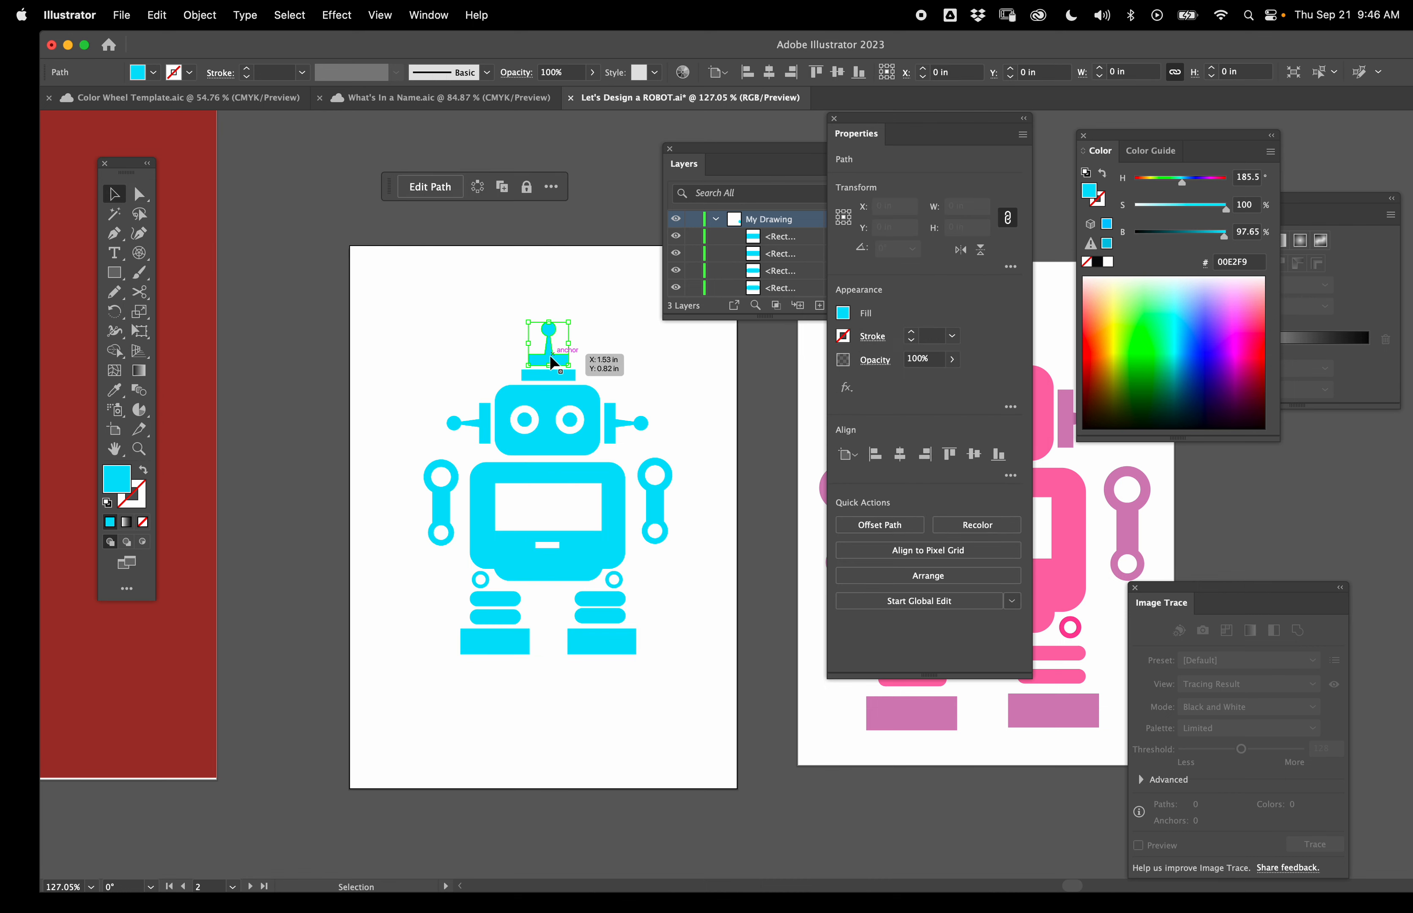
mouse_move(1235, 335)
mouse_down()
mouse_move(1217, 315)
mouse_move(1235, 305)
mouse_move(1223, 320)
mouse_up()
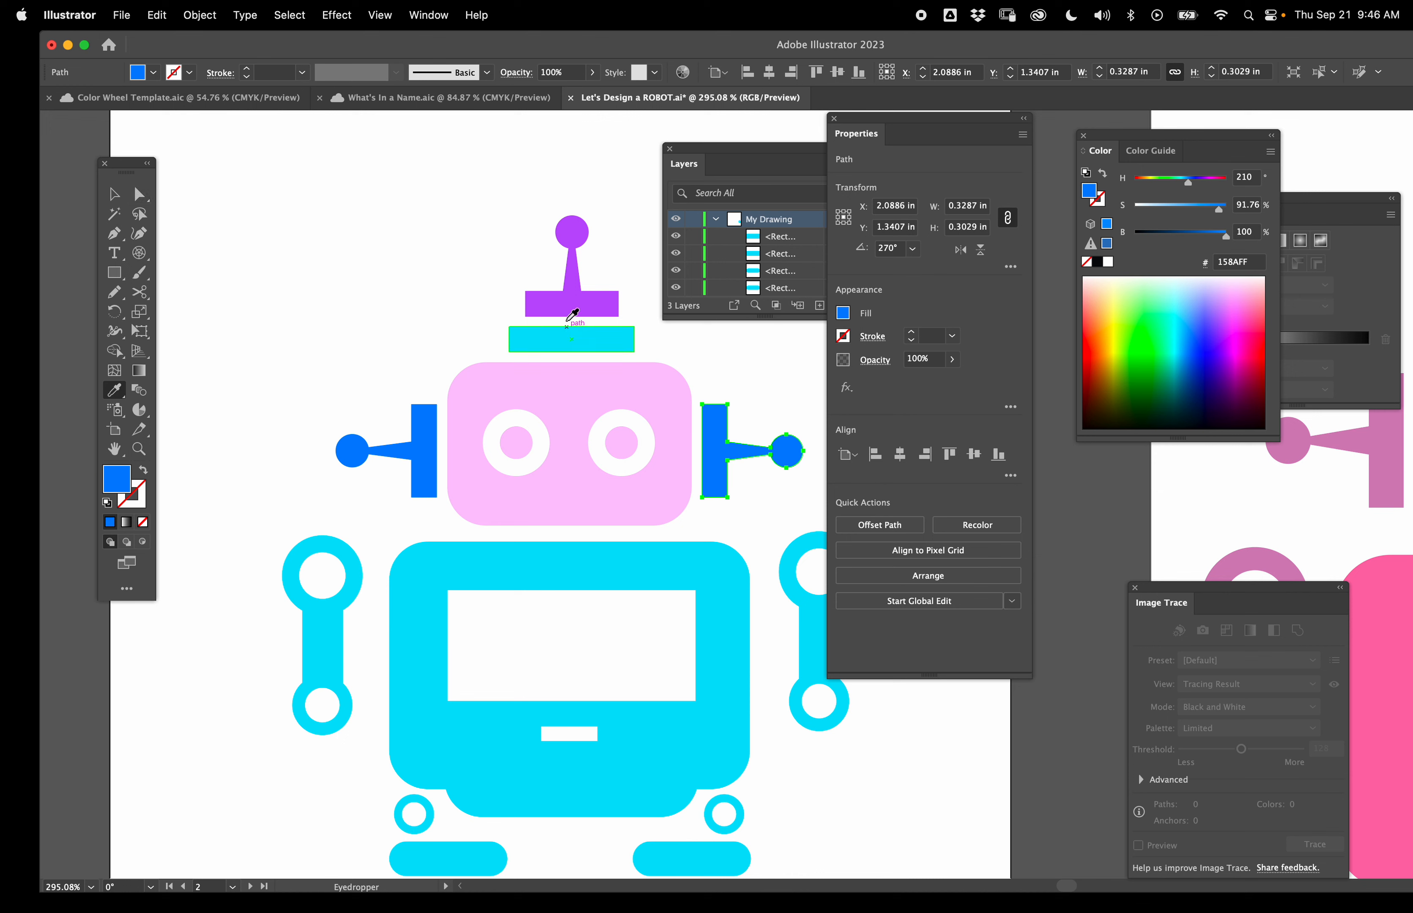
- Color both ear pieces purple by sampling the antenna's fill with the Eyedropper
click(568, 303)
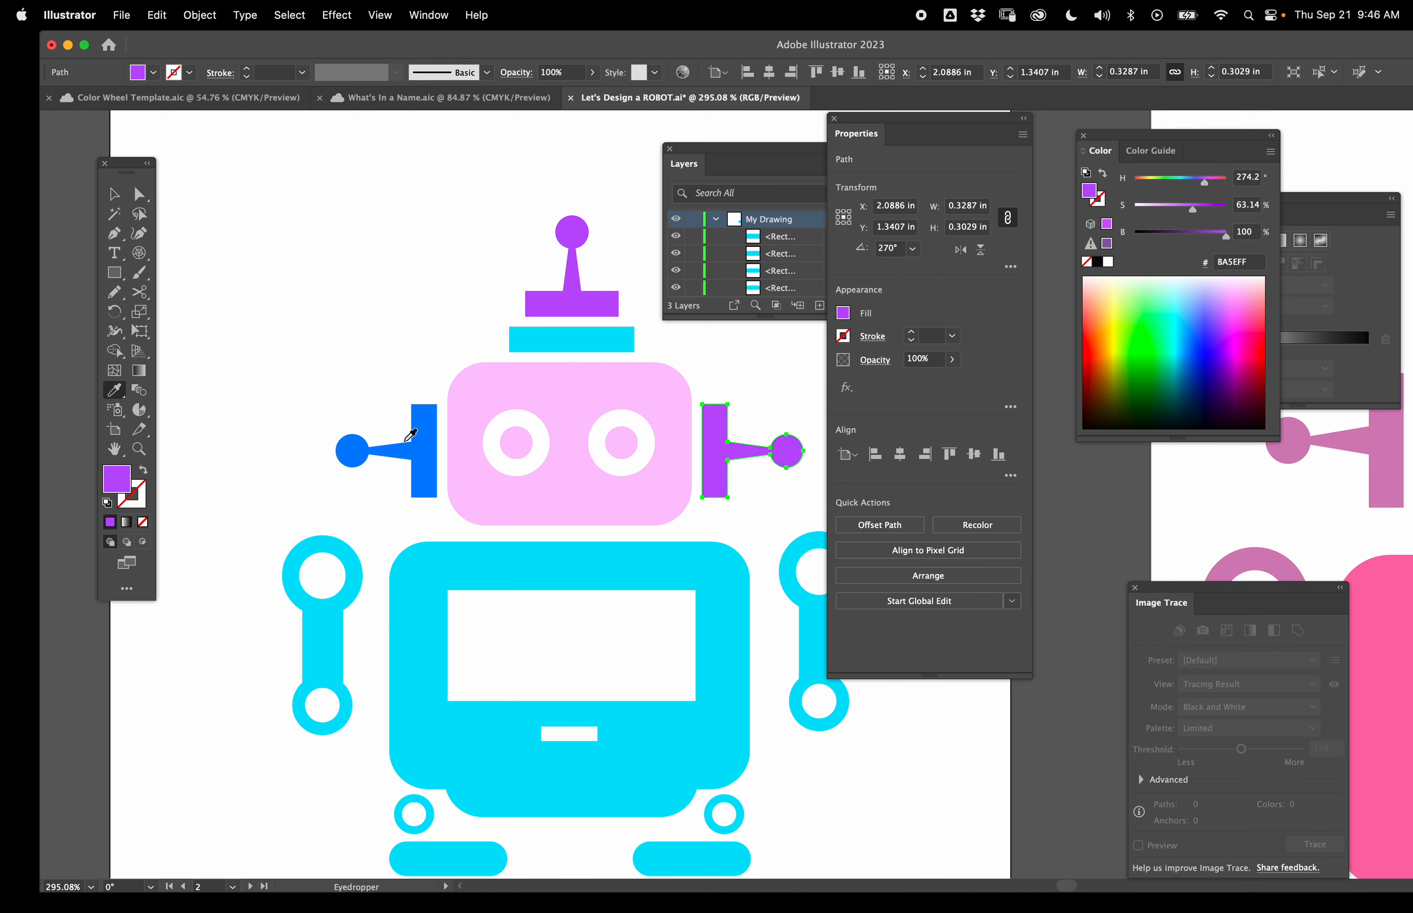
key(v)
click(419, 448)
key(i)
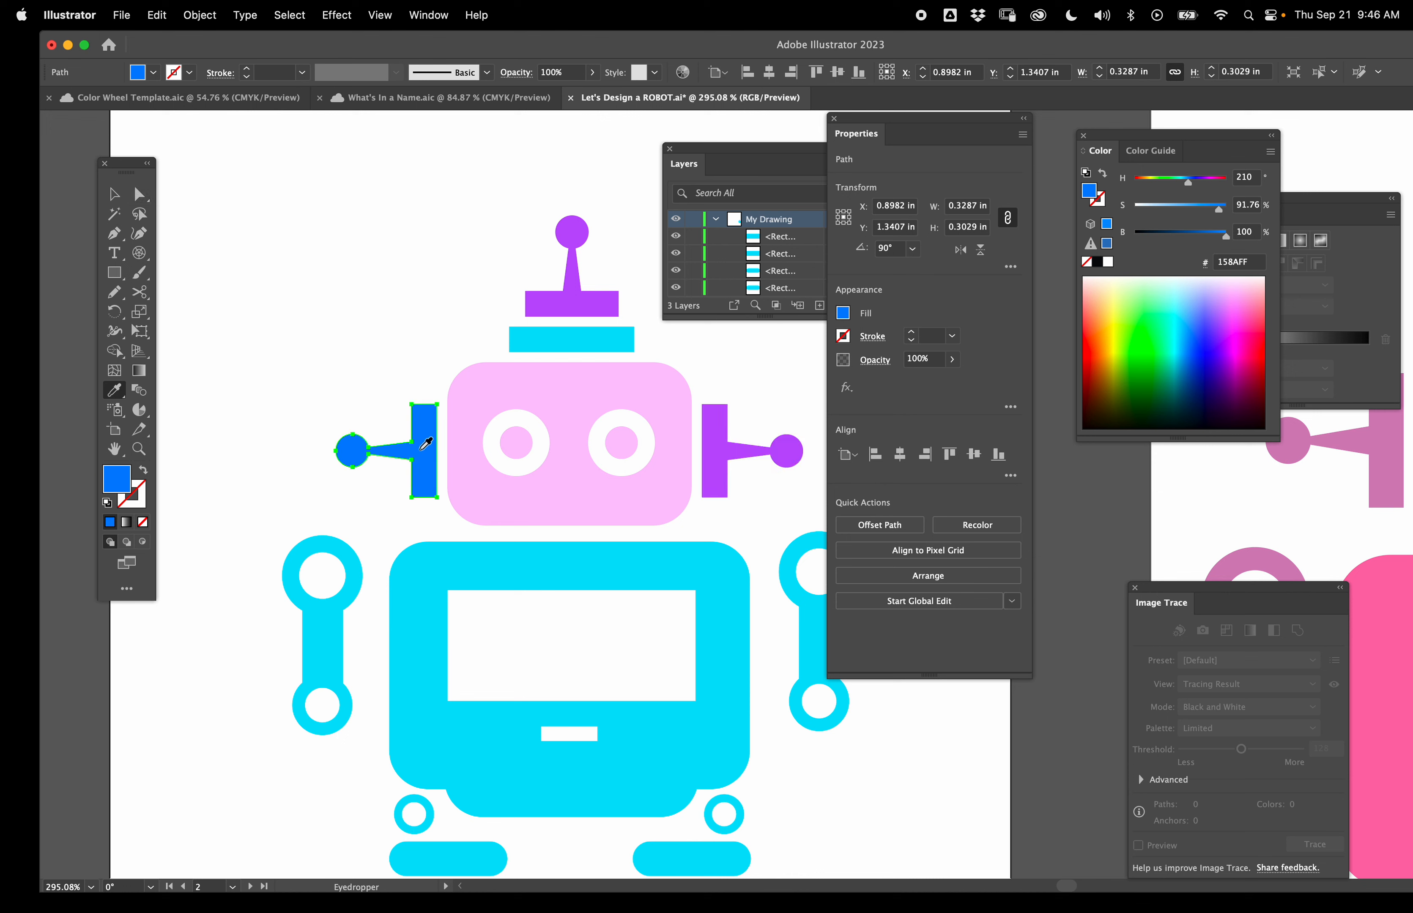
click(570, 299)
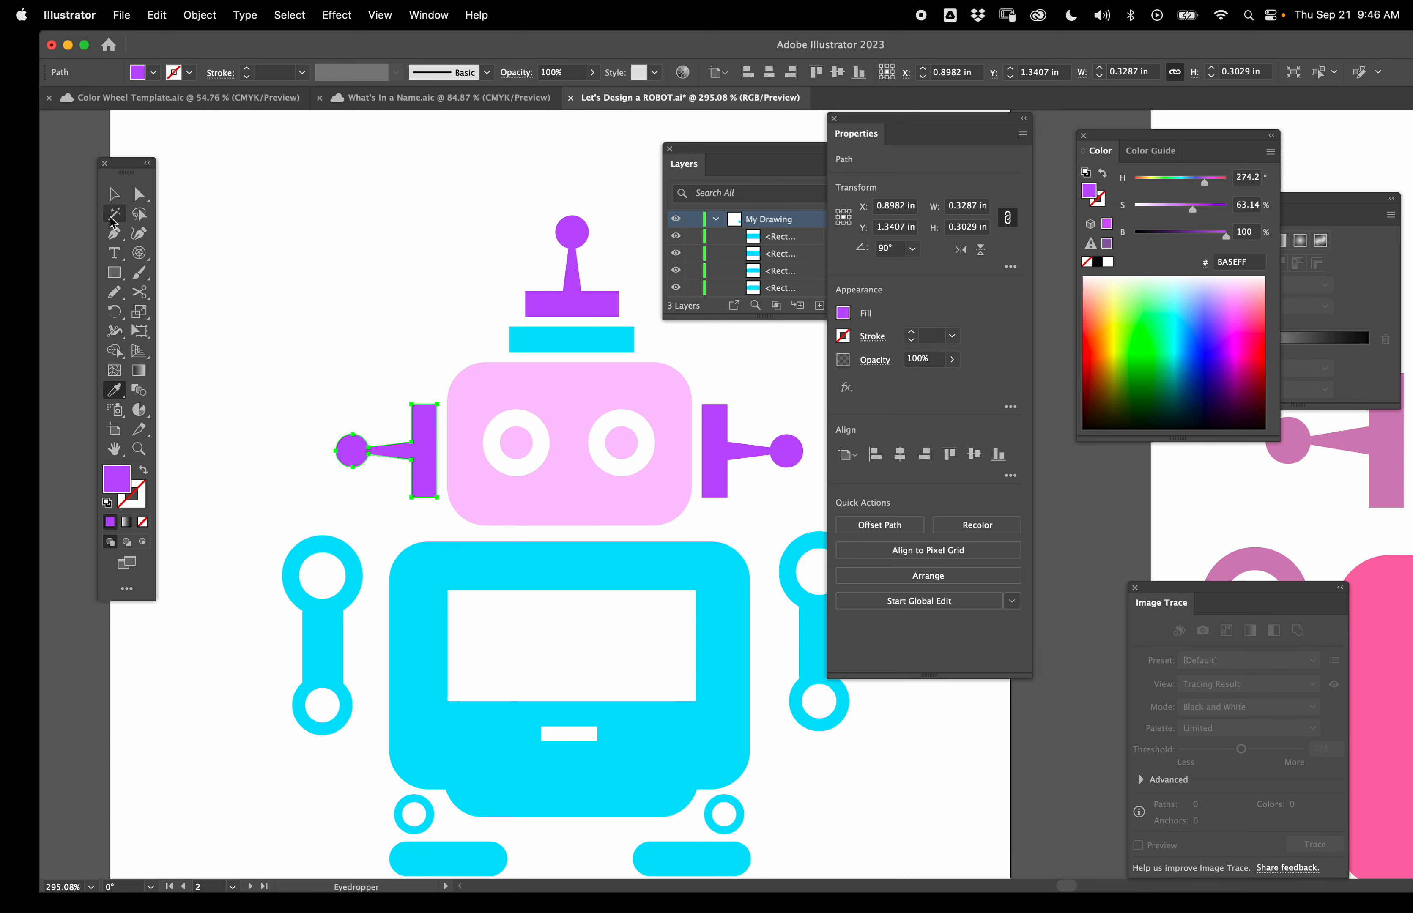
click(109, 199)
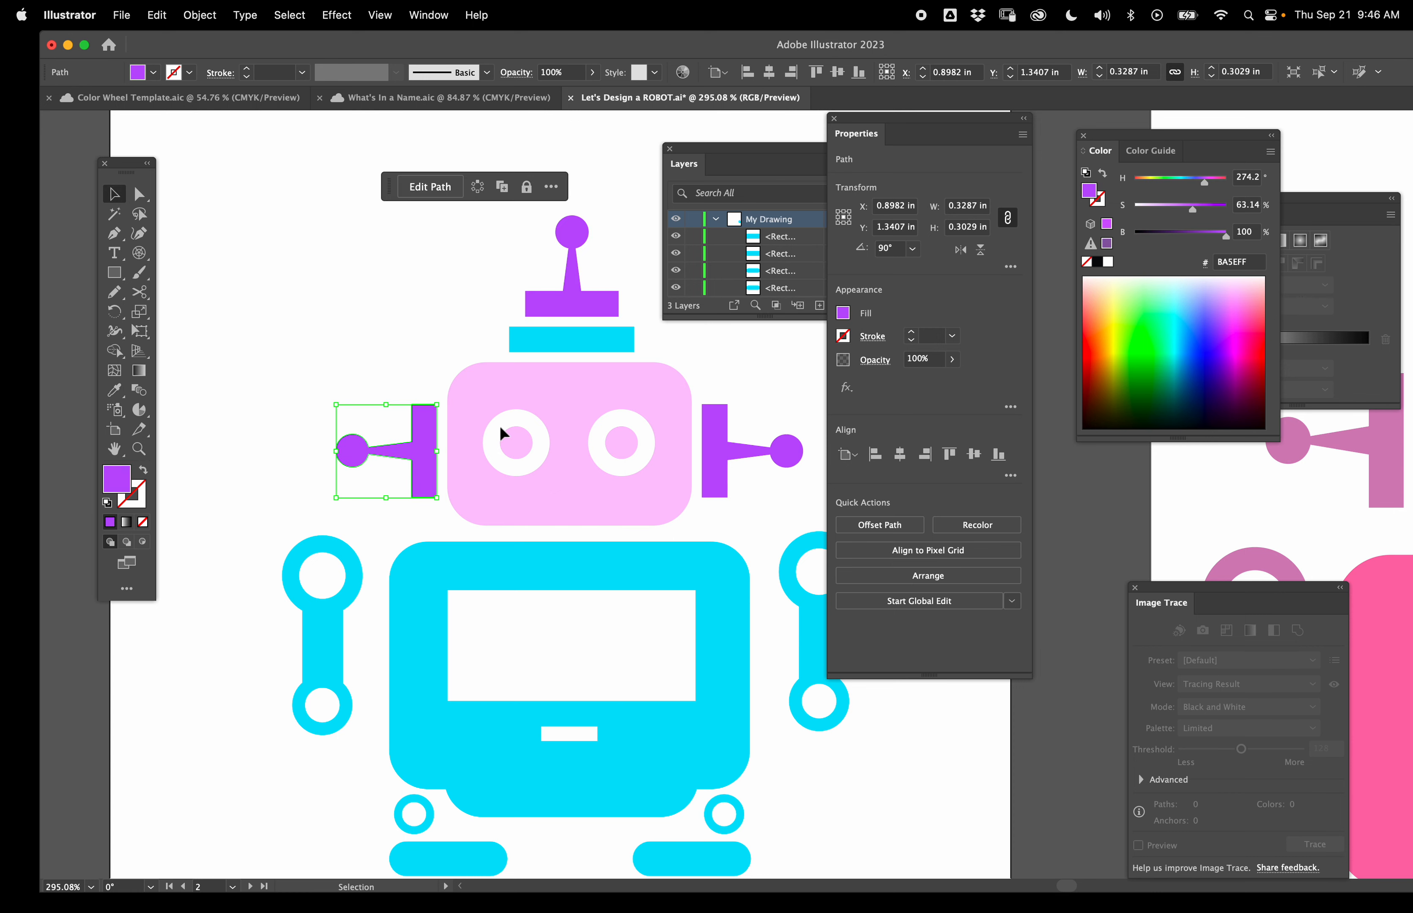
- Draw a background rectangle about 2.92 × 4.10 in covering the artboard
scroll(577, 520, down, 5)
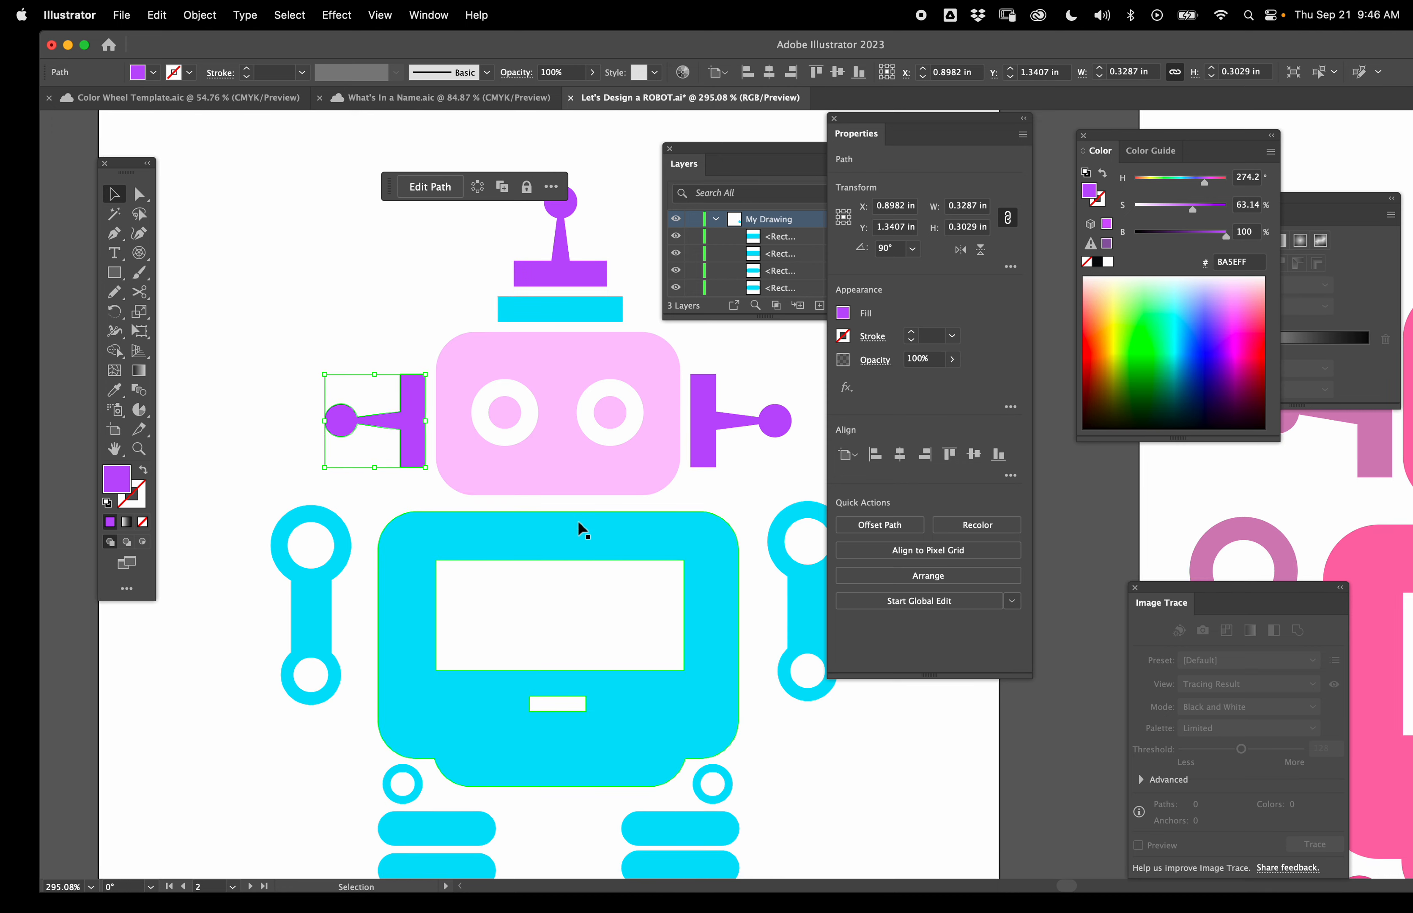
scroll(584, 521, down, 4)
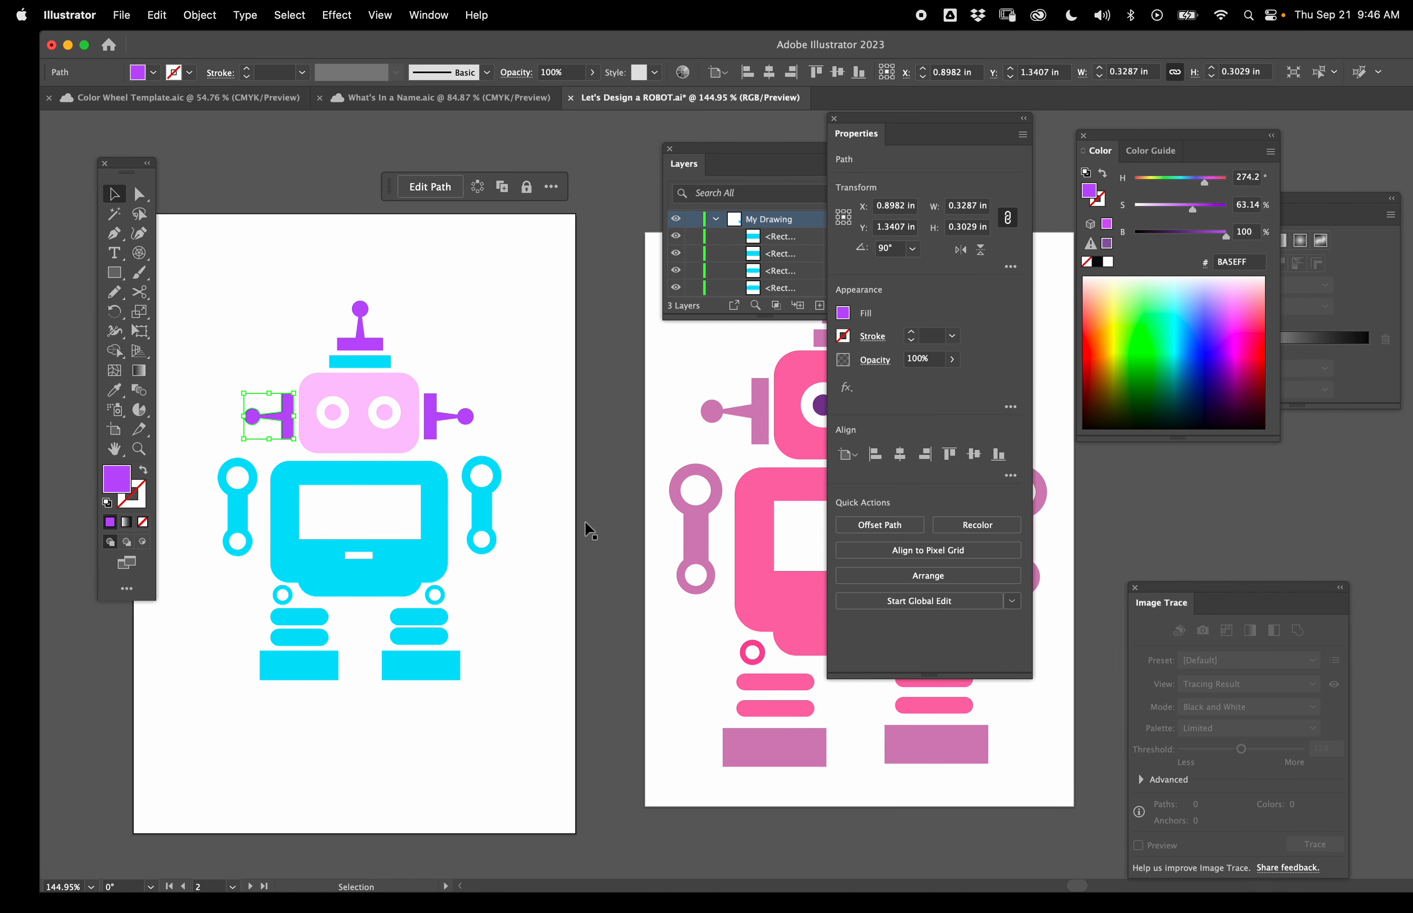
scroll(585, 520, down, 3)
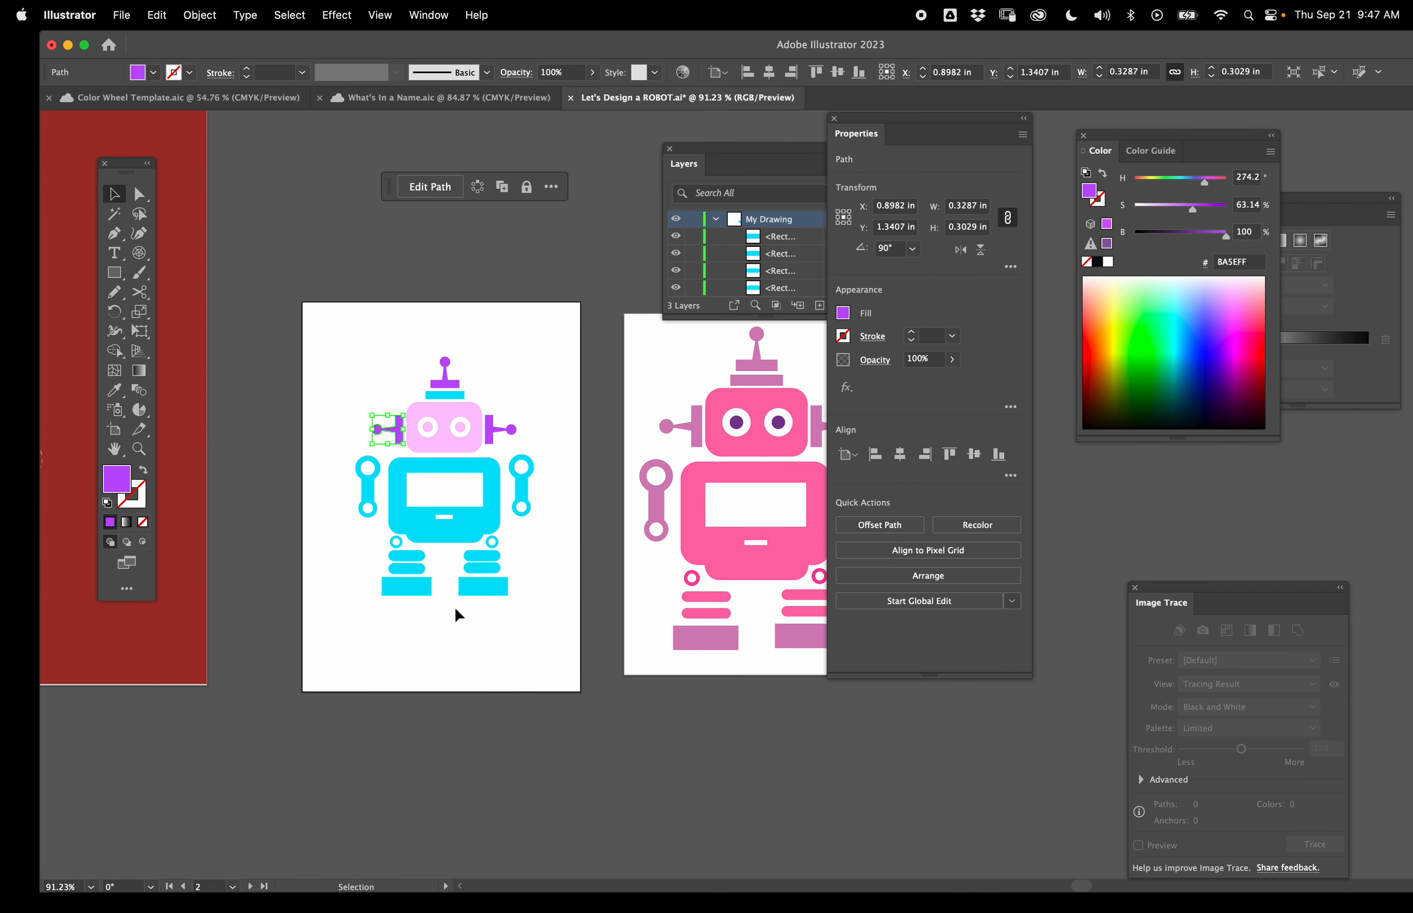
click(114, 272)
drag(301, 302, 580, 692)
- Widen the background rectangle to about 2.93 in and fill it dark maroon #5C0020
scroll(579, 693, up, 6)
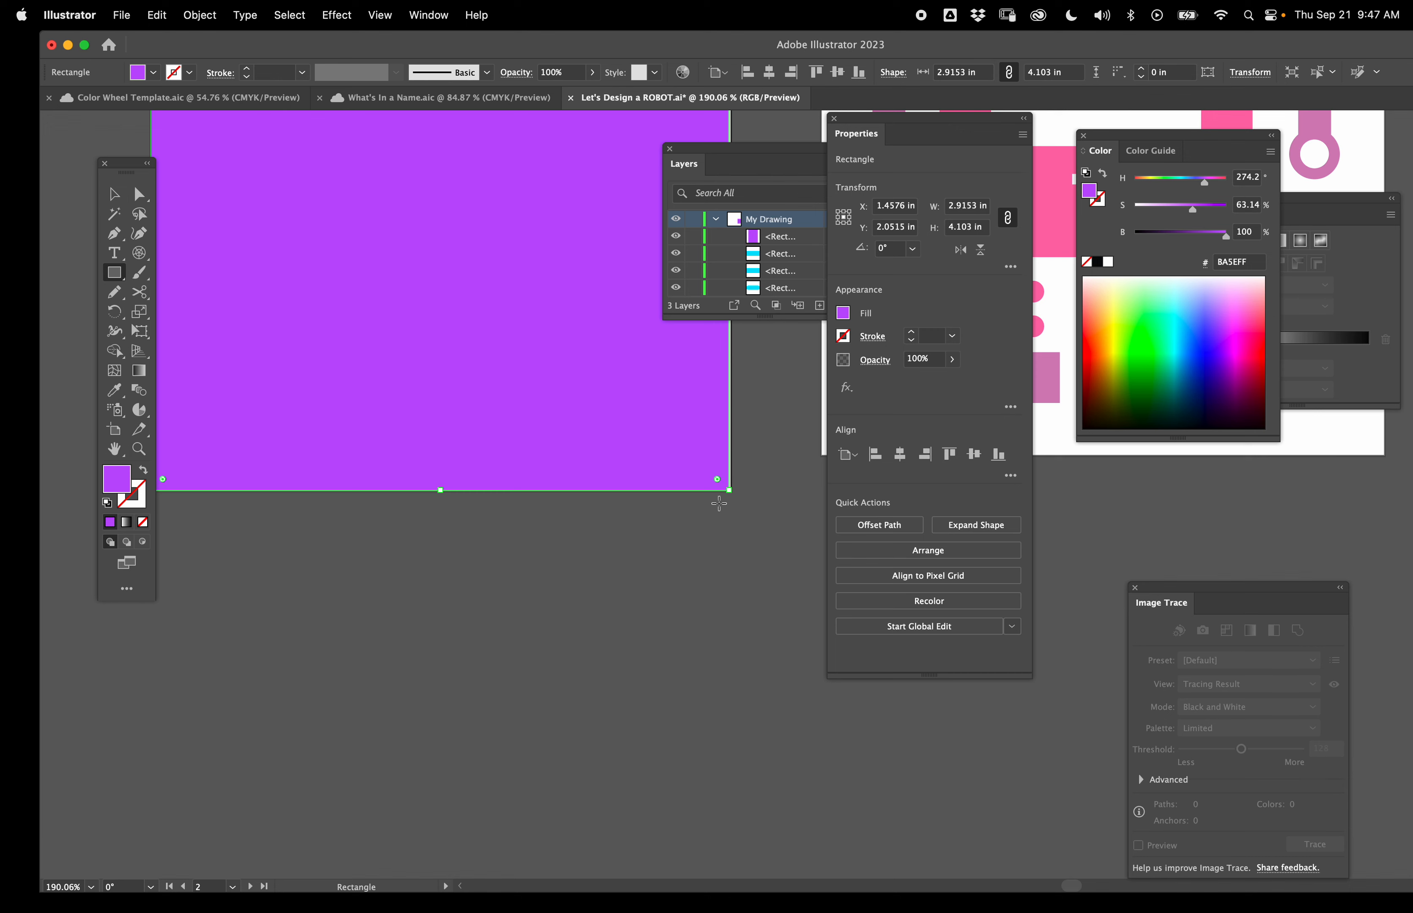
scroll(724, 502, up, 9)
scroll(724, 502, up, 3)
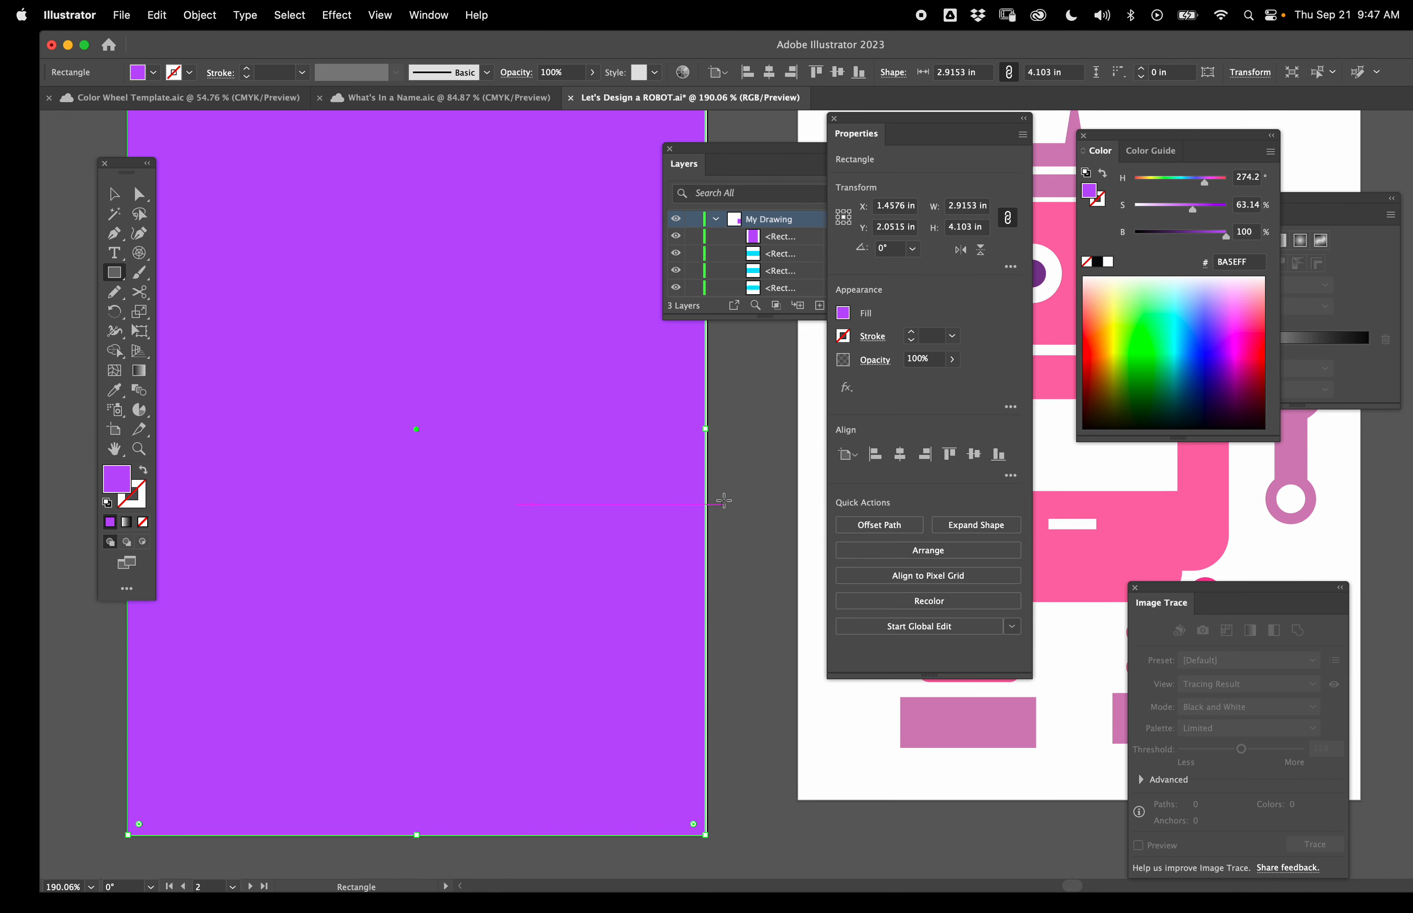
key(v)
drag(707, 429, 708, 429)
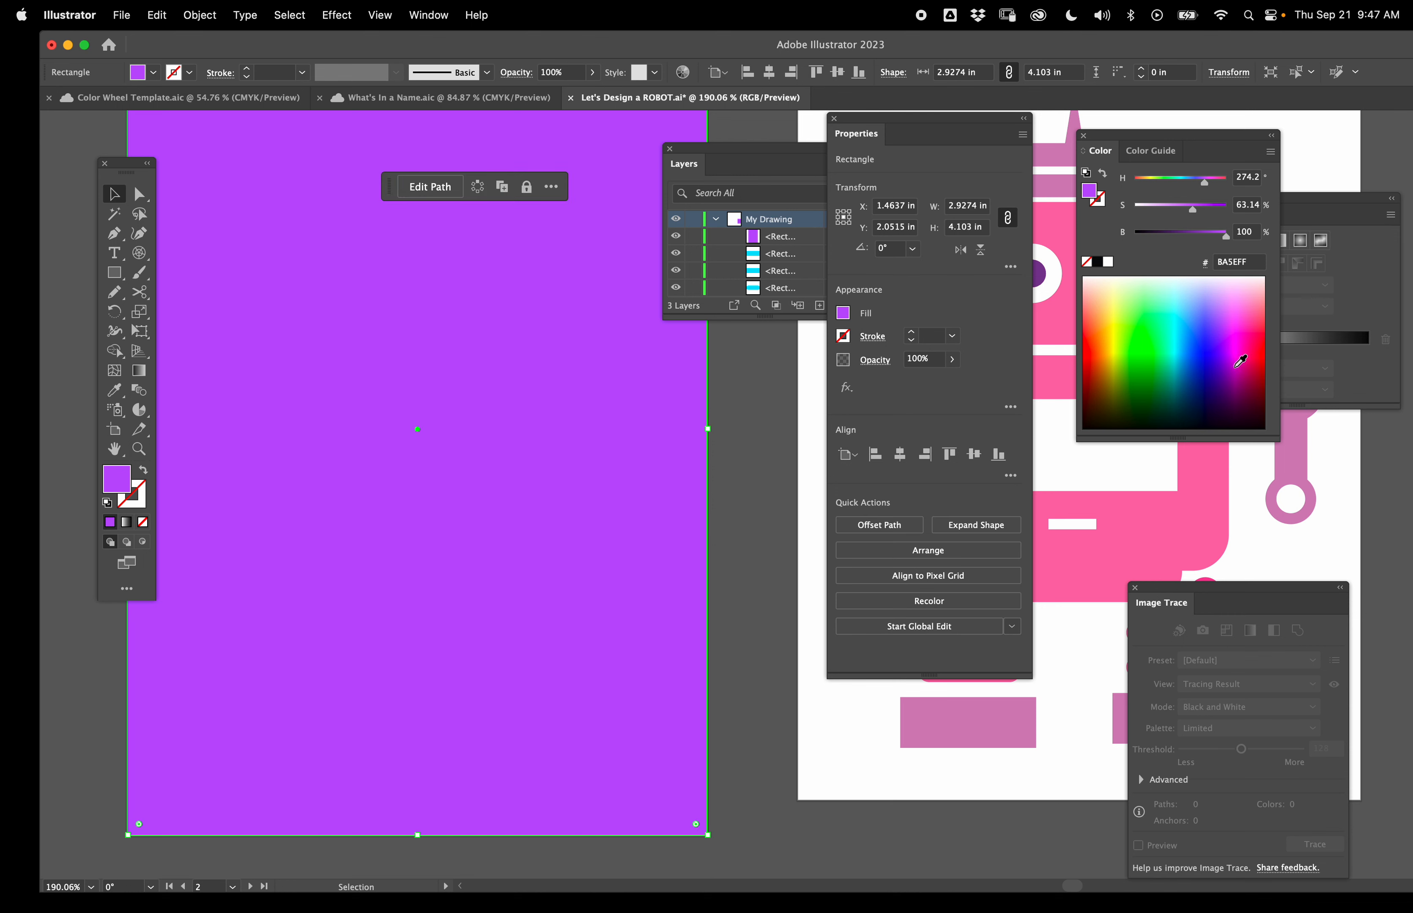
click(1254, 402)
scroll(417, 429, up, 1)
- Enlarge the layers list and move the properties panel aside to reach the layer stack
drag(765, 316, 764, 779)
drag(929, 118, 809, 125)
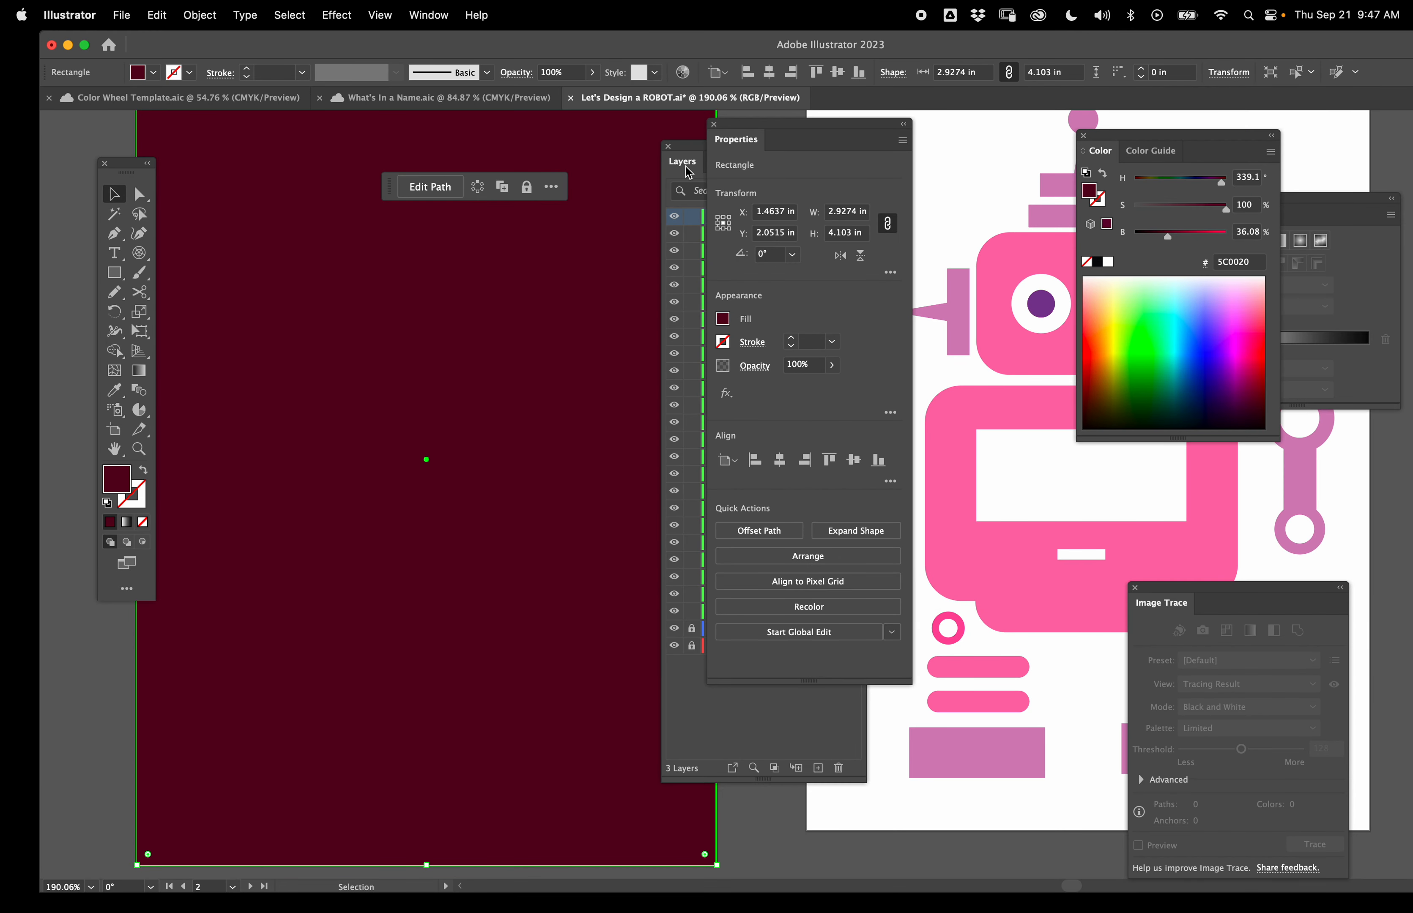
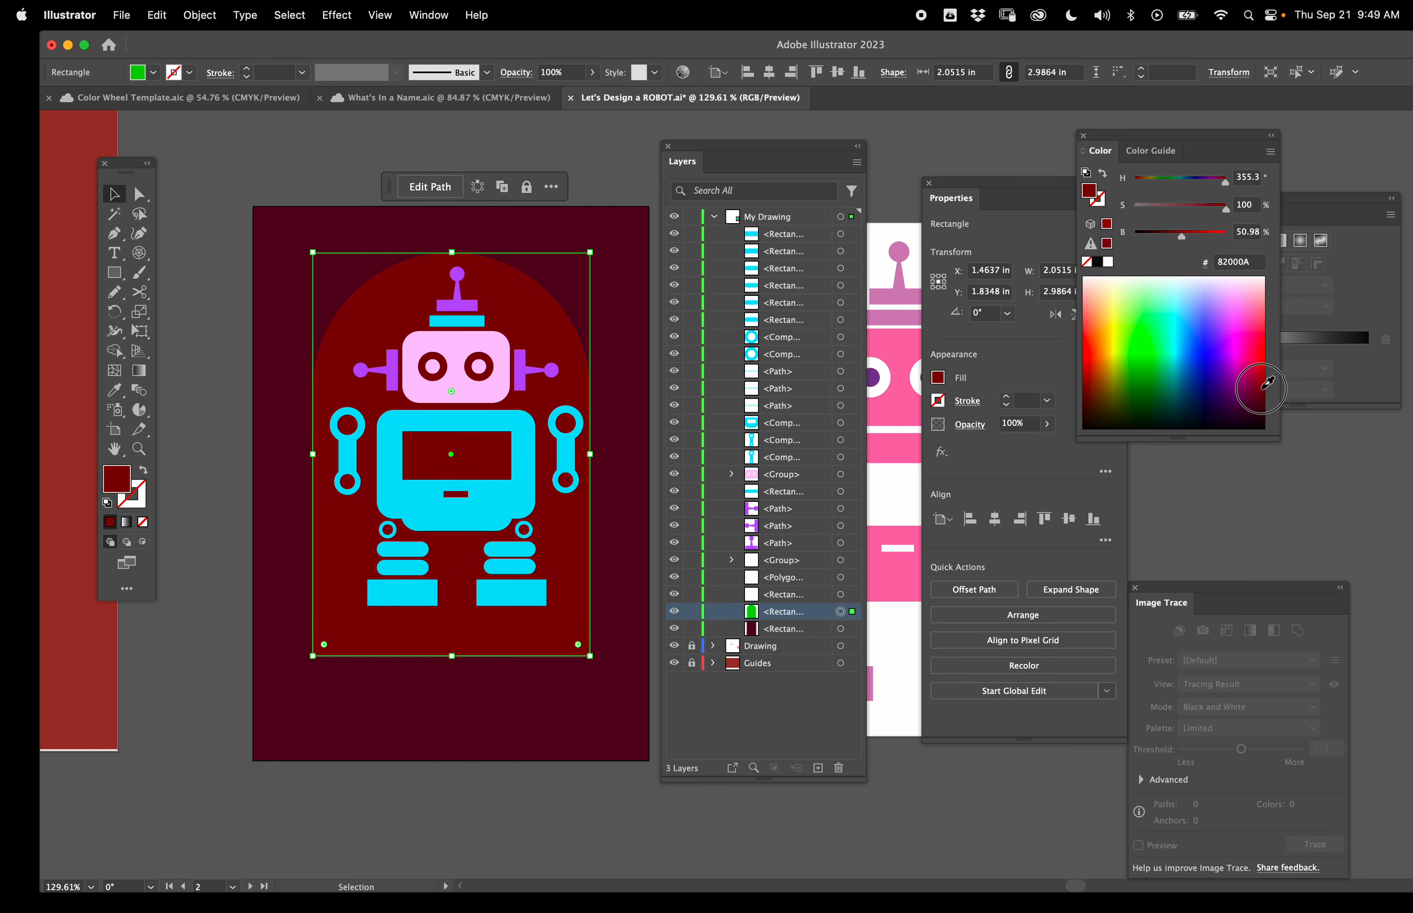
- Recolor the robot's face panel bright turquoise from the color spectrum
click(460, 389)
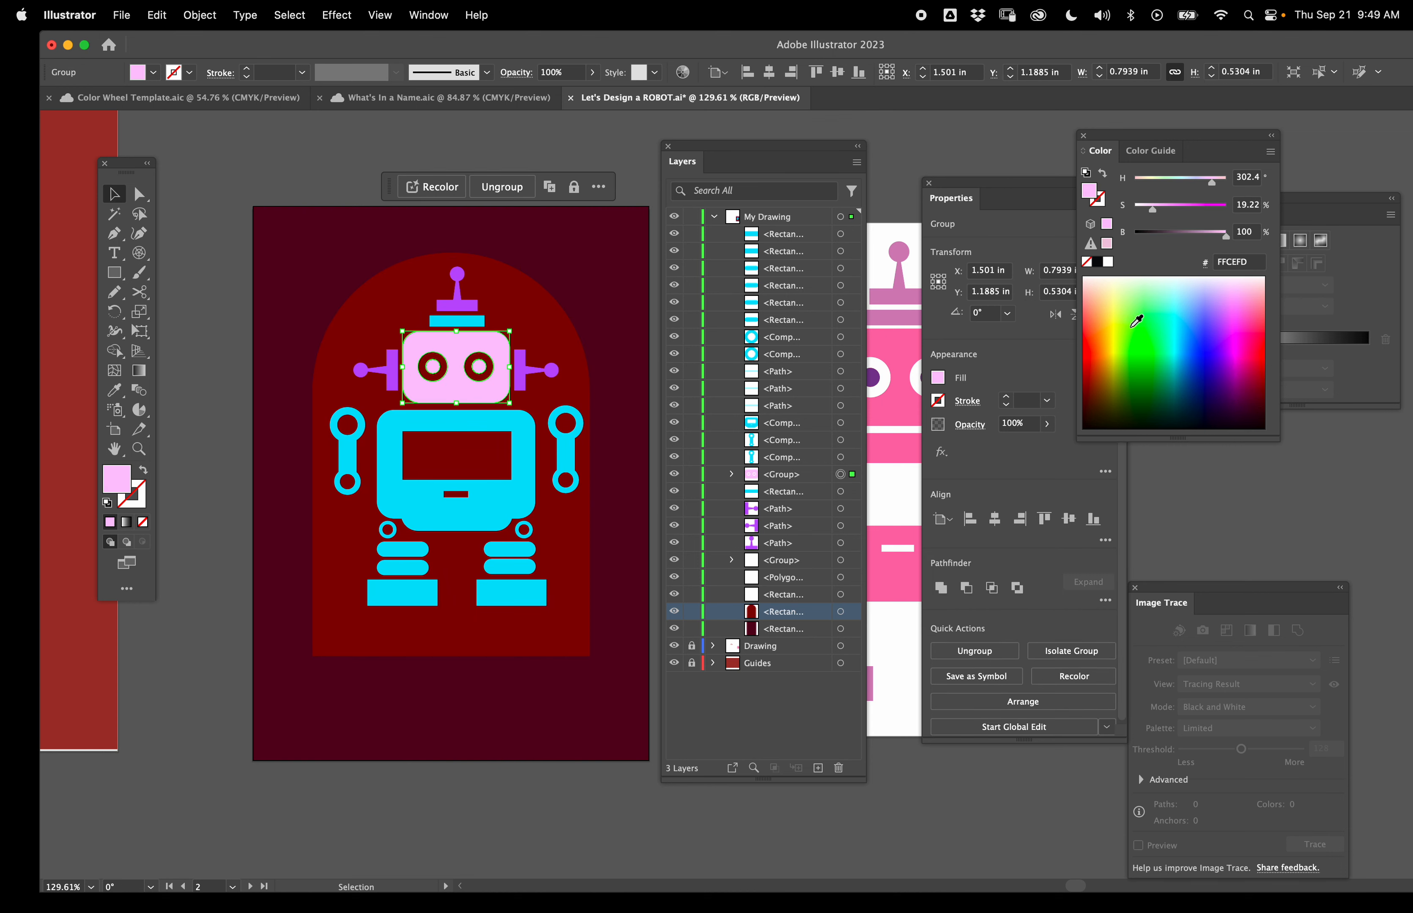
click(1169, 351)
- Add the text NASH below the robot, colored light pink and set in Adrianna Extrabold
key(t)
click(346, 665)
text(NASH)
click(114, 194)
click(1242, 290)
click(1103, 516)
click(1032, 720)
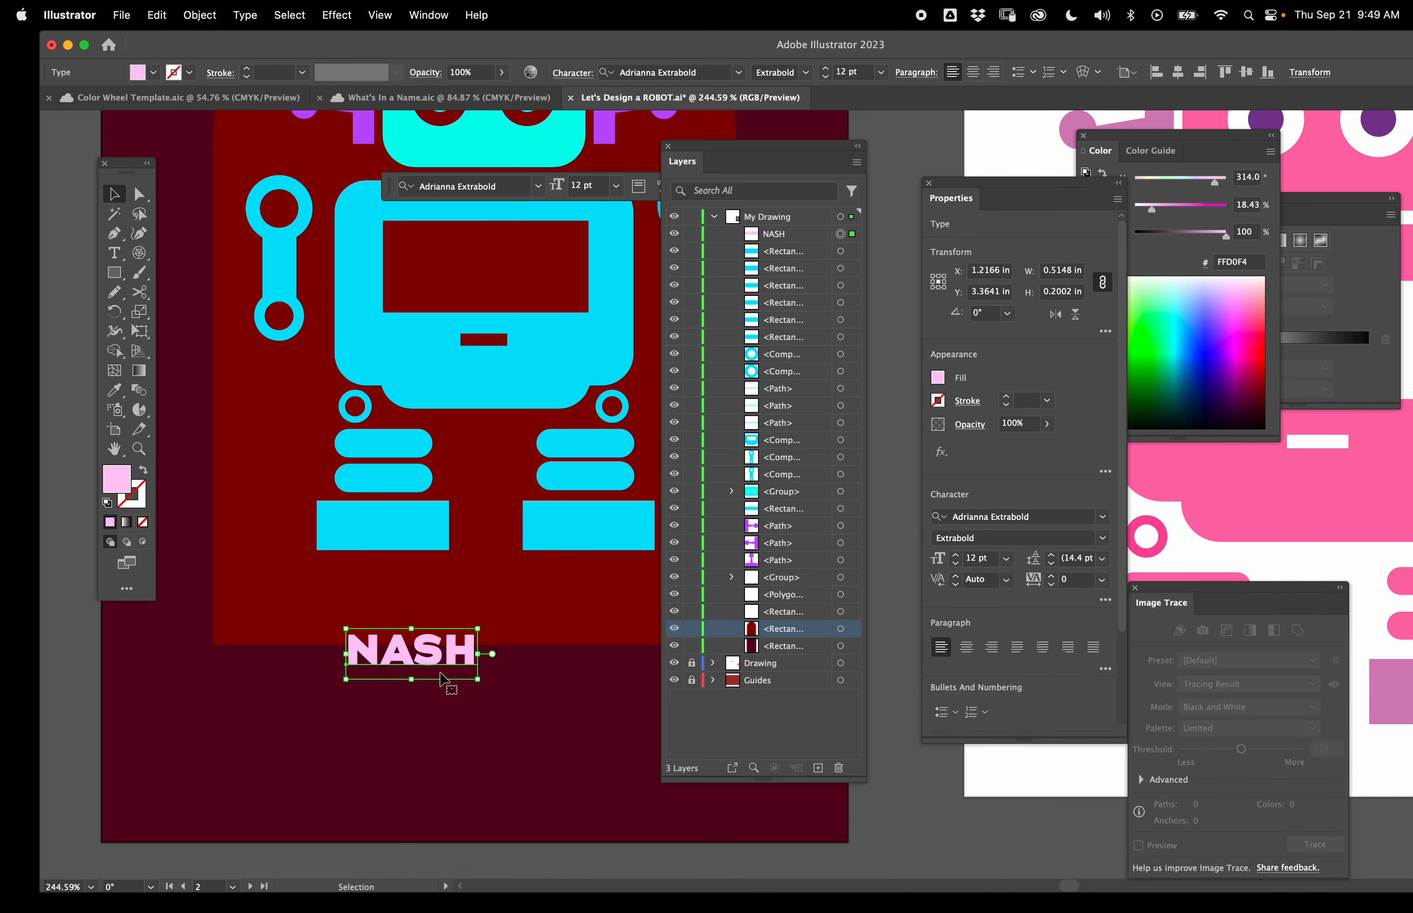
- Scale up the NASH text, duplicate it below, and retype the copy as VEGAS
drag(468, 674, 613, 843)
alt+drag(375, 621, 374, 715)
double_click(374, 715)
text(VEGAS)
key(Escape)
- Add the text SUPERBOT beneath VEGAS
key(t)
click(226, 578)
text(SUPER)
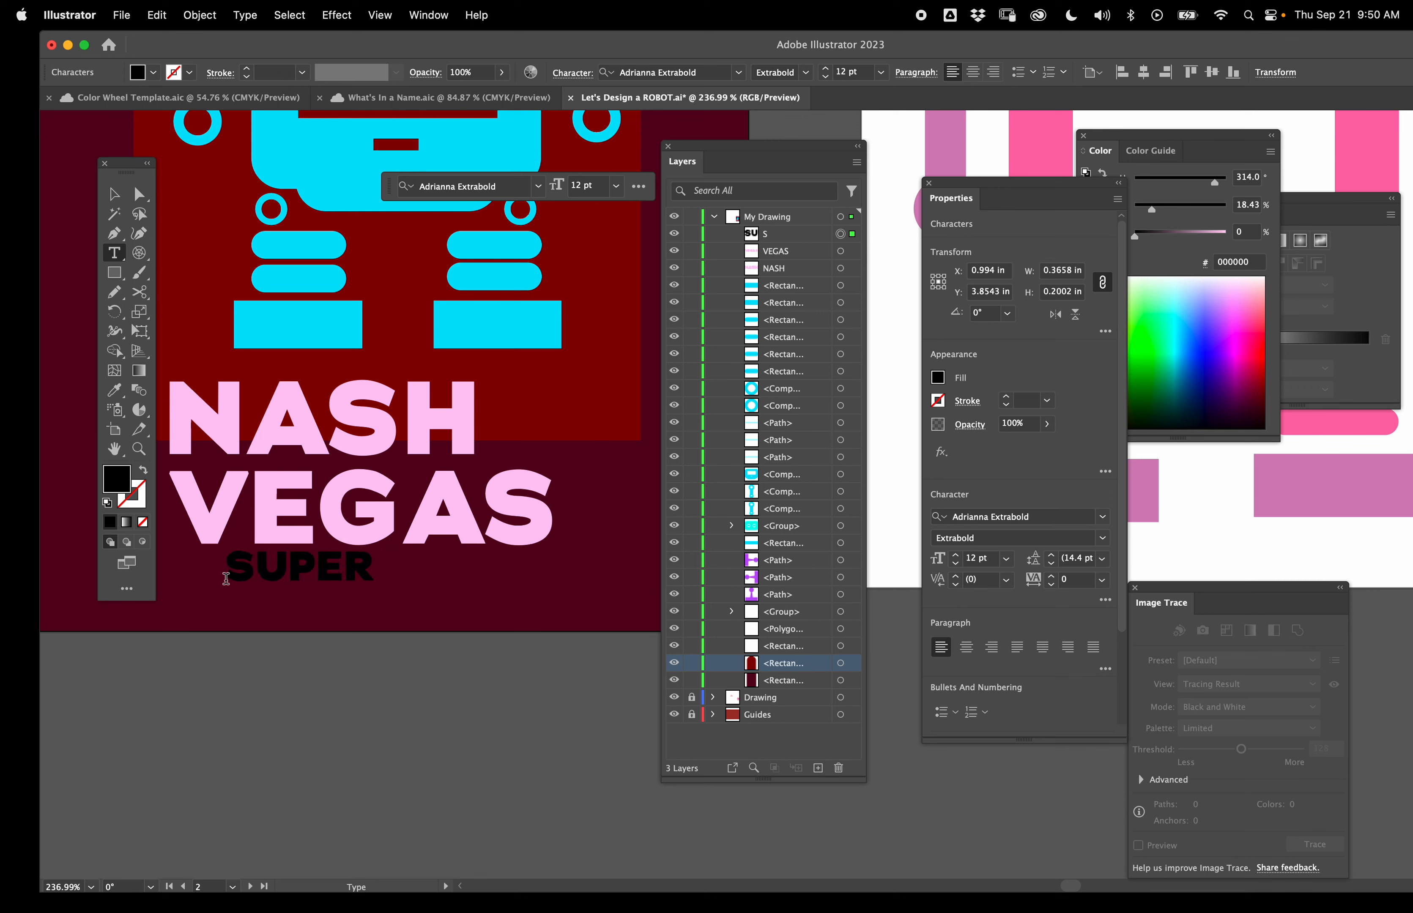
text(BOT)
click(114, 194)
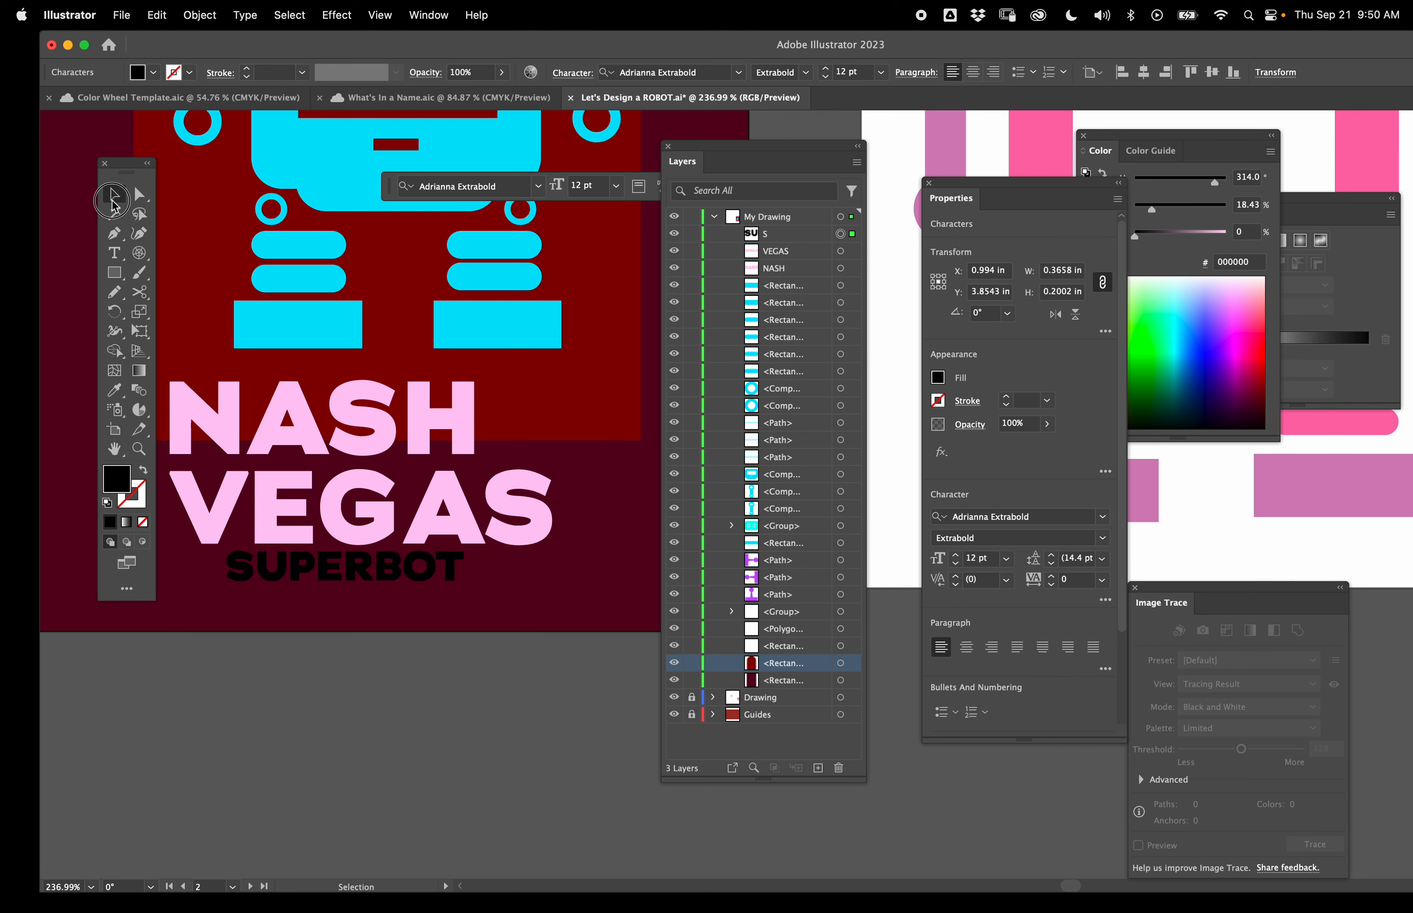
- Apply VEGAS's text style to SUPERBOT with the Eyedropper and reduce it to 9 pt
key(i)
click(390, 504)
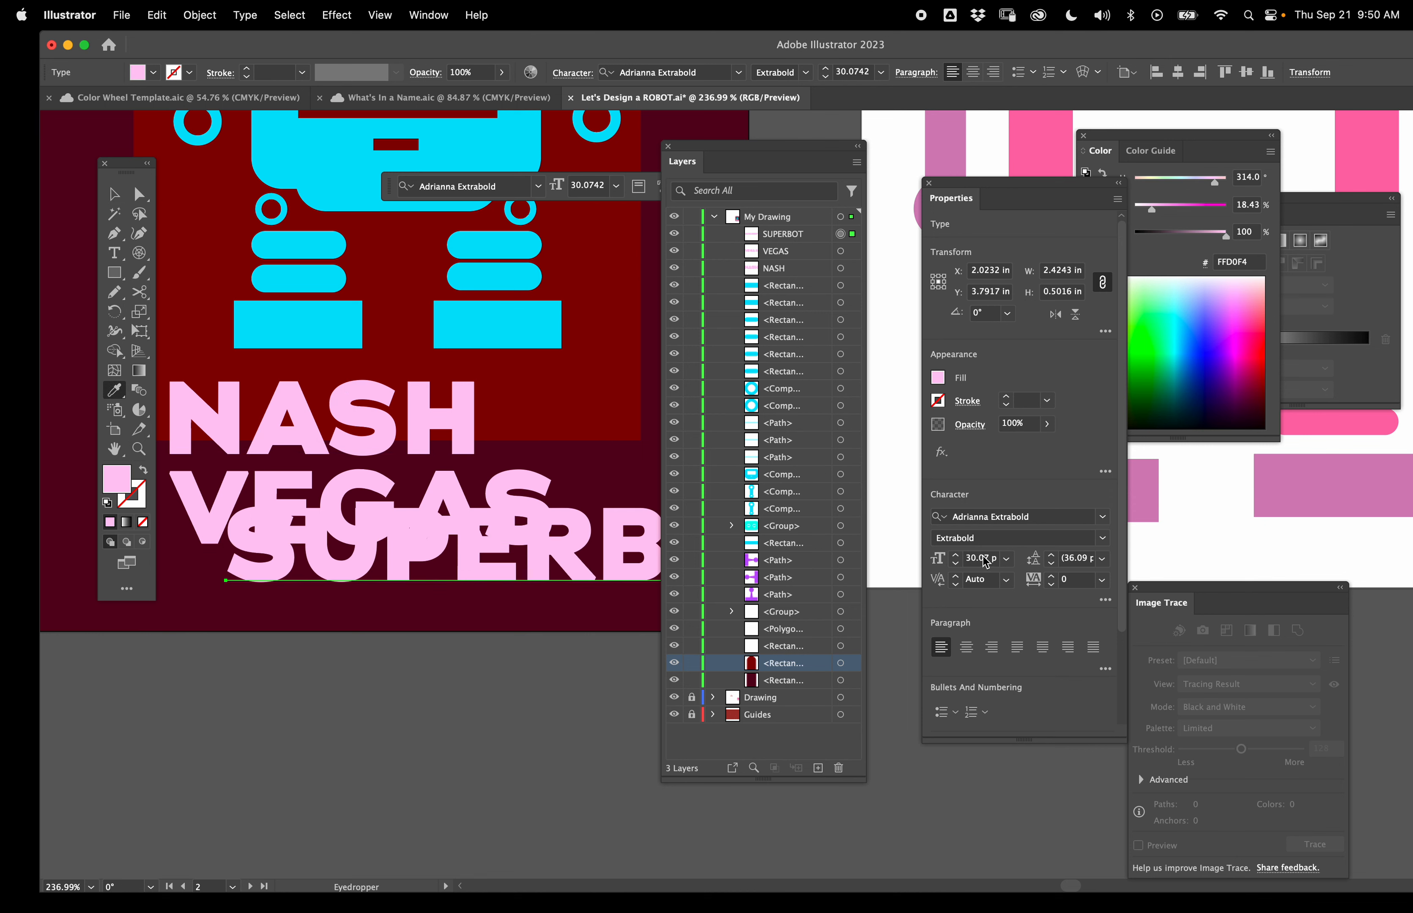
scroll(984, 561, down, 20)
scroll(984, 561, down, 1)
- Set SUPERBOT's font to Abolition Regular with tracking 545 and Optical kerning
click(1103, 517)
click(1009, 618)
scroll(1066, 585, up, 20)
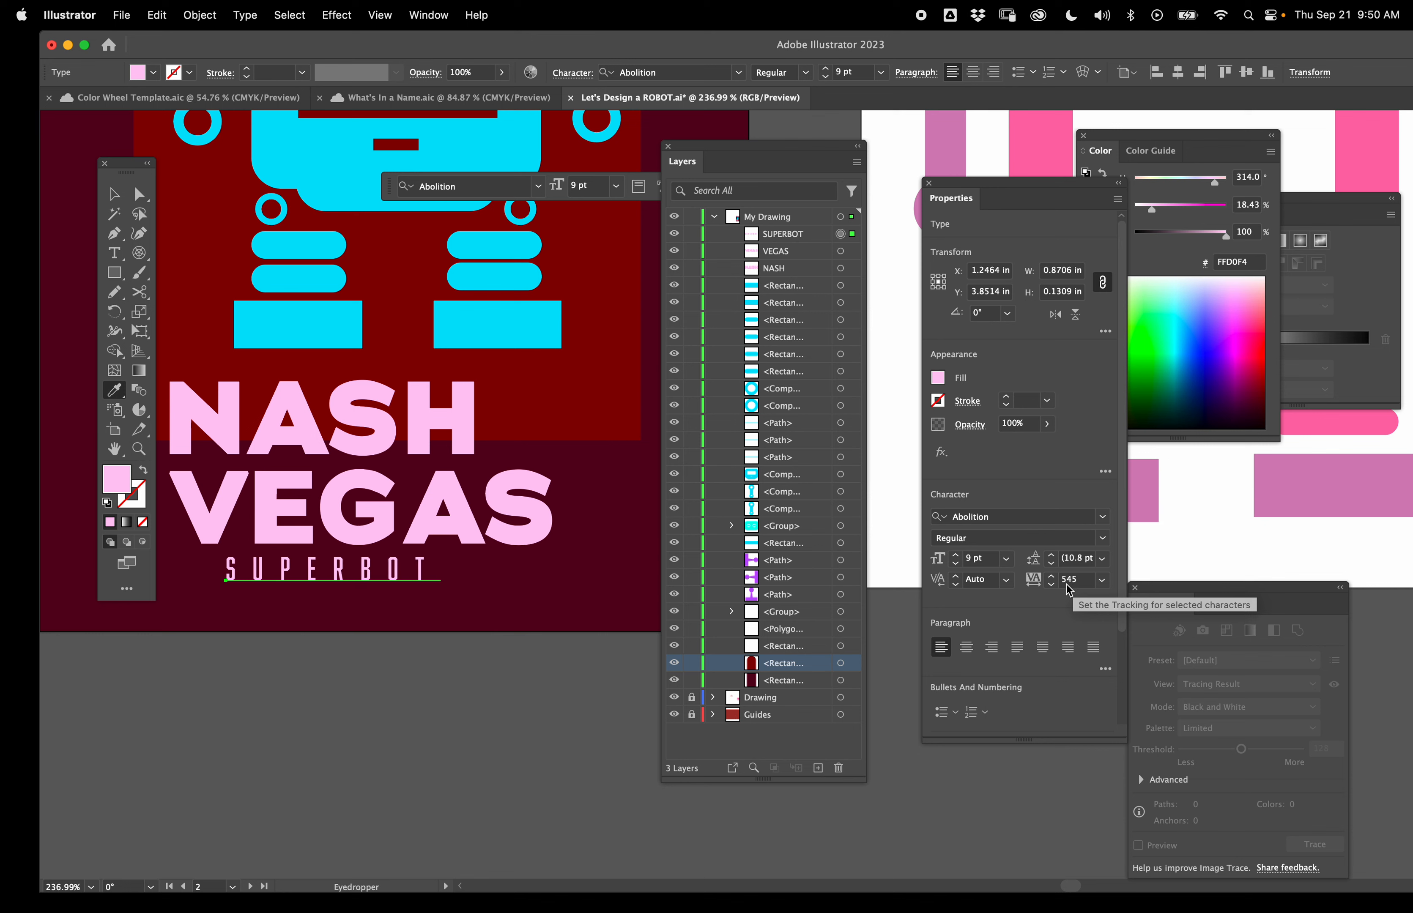
click(1007, 580)
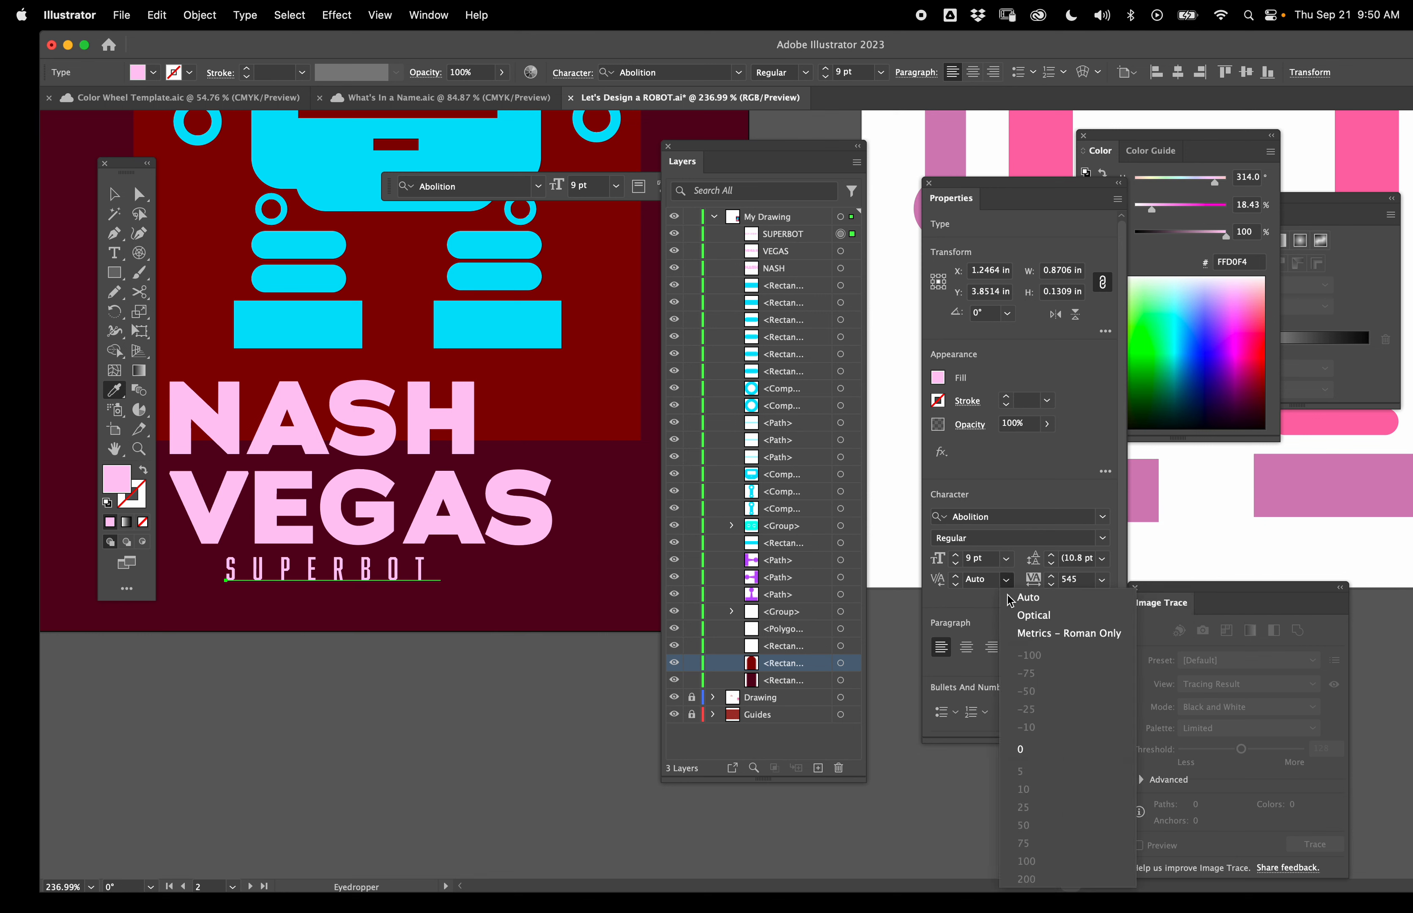
click(1017, 616)
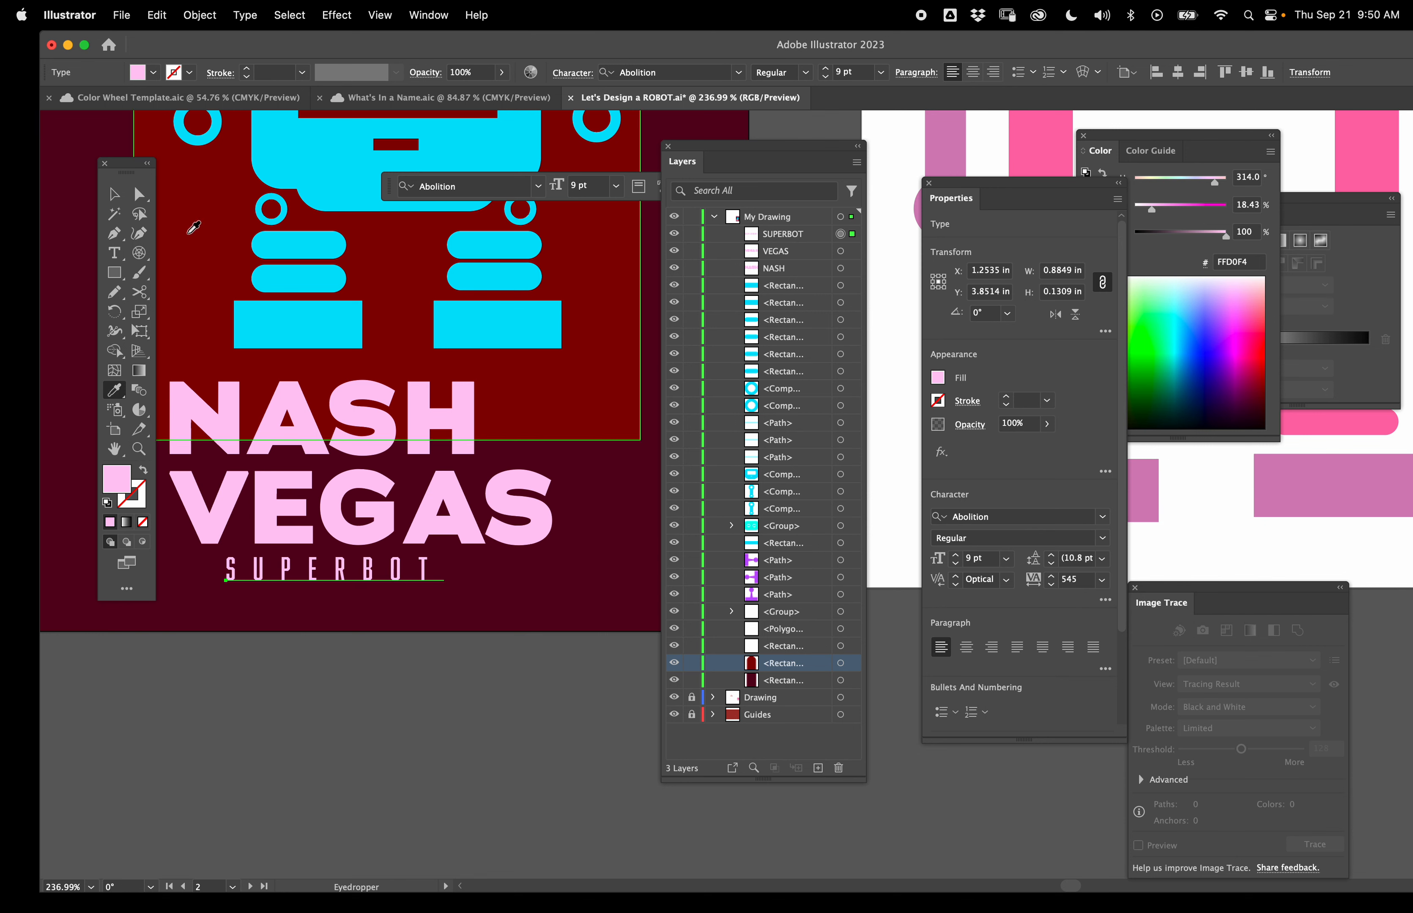
- Shift SUPERBOT right under VEGAS and color it cyan by sampling the robot's body
click(116, 195)
drag(287, 567, 461, 570)
key(i)
click(478, 324)
scroll(485, 665, down, 8)
key(v)
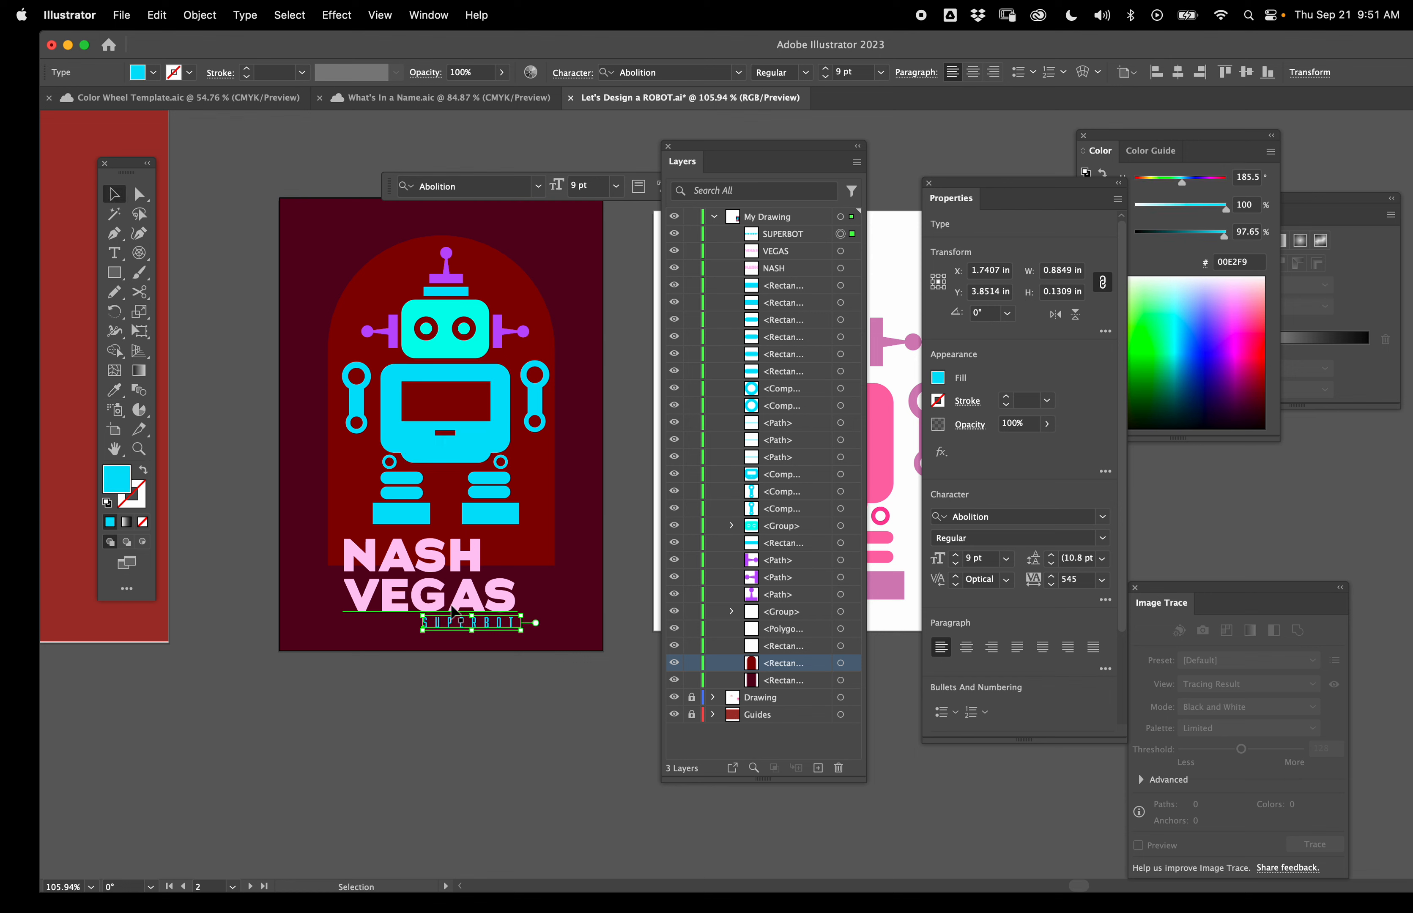
- Recolor the NASH and VEGAS text salmon pink #FF9AB0
click(453, 607)
shift+click(436, 549)
key(i)
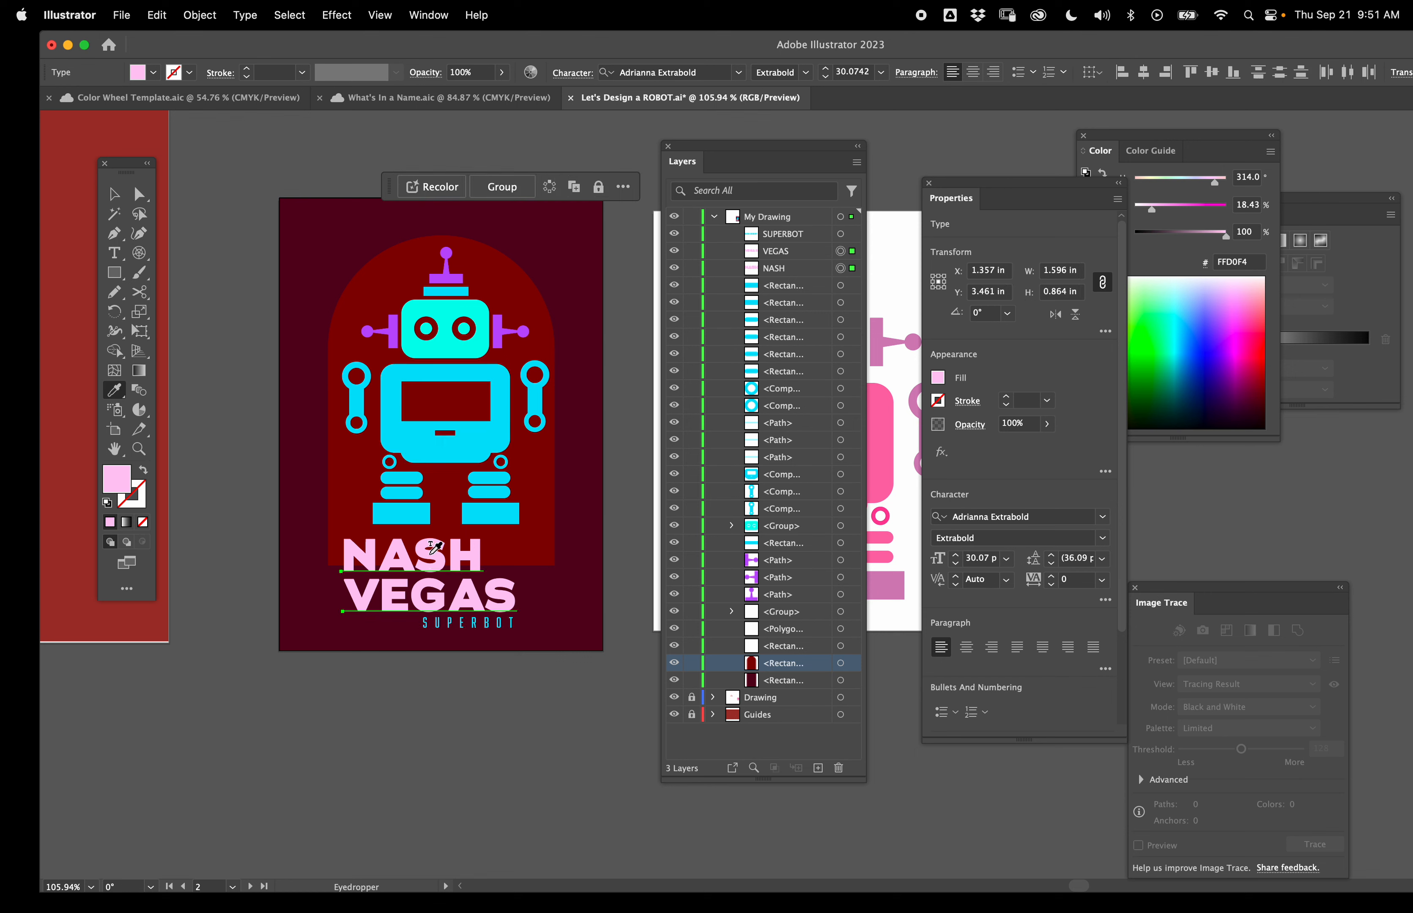
click(457, 340)
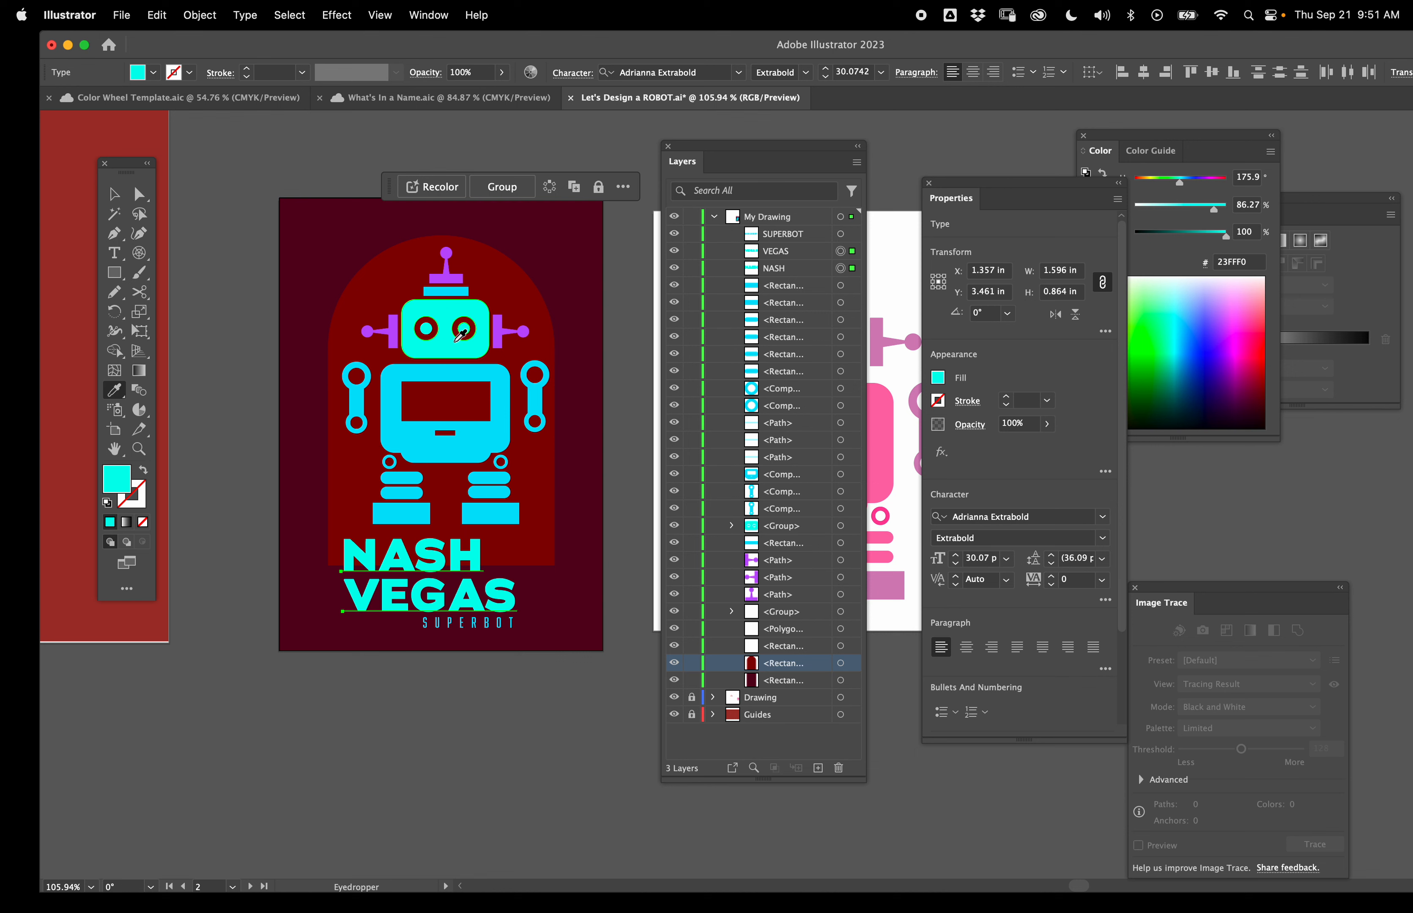
key(cmd+z)
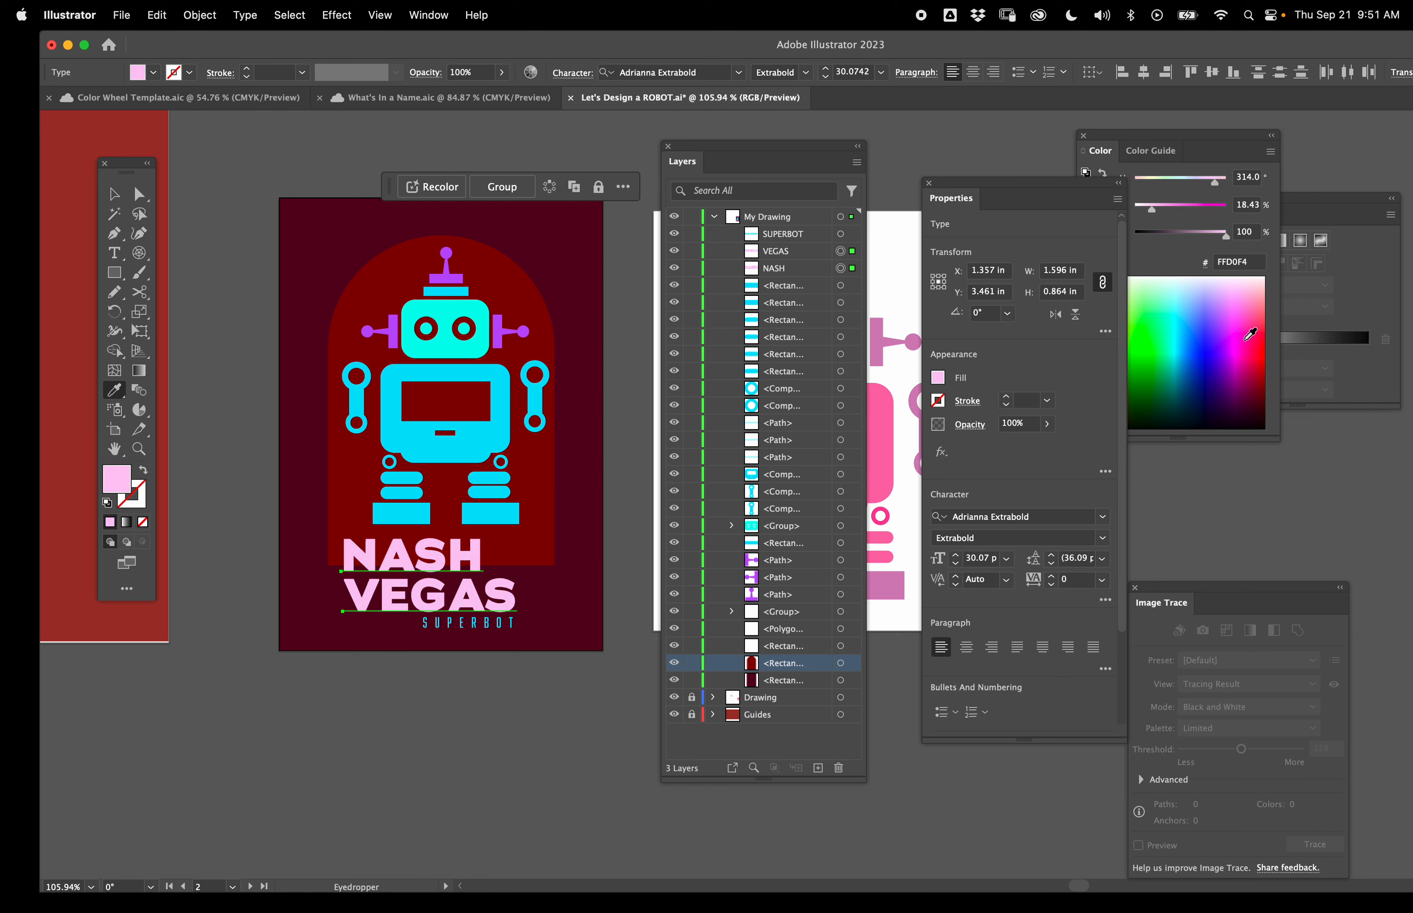
drag(1266, 287, 1258, 305)
- Move the title to the artboard's upper-left corner, shrinking NASH VEGAS to about 15.7 pt and SUPERBOT to 6 pt
key(v)
drag(415, 558, 381, 268)
drag(481, 339, 400, 295)
scroll(356, 267, up, 8)
click(460, 264)
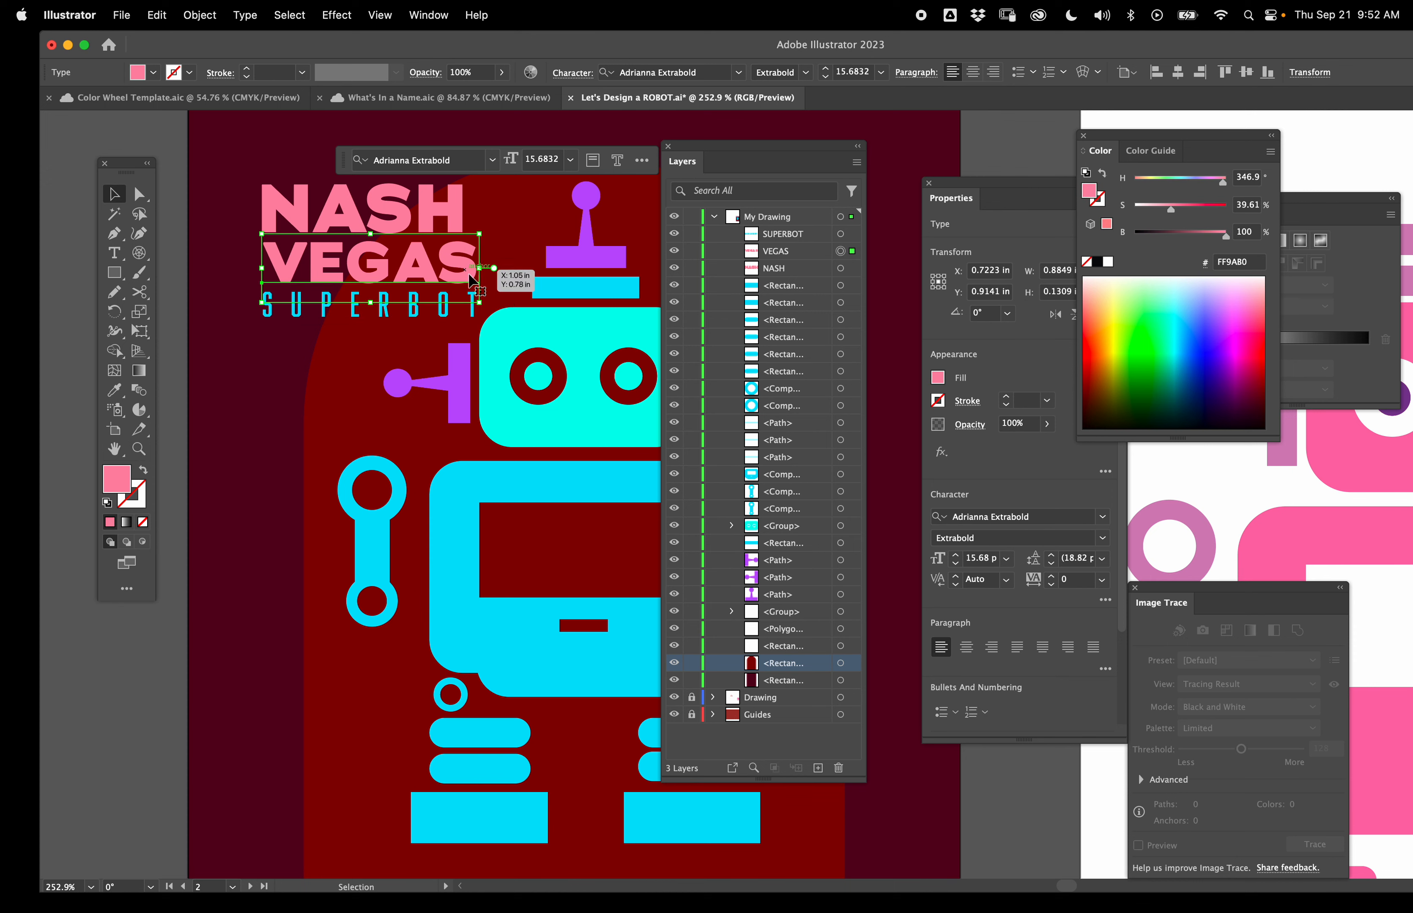
click(475, 315)
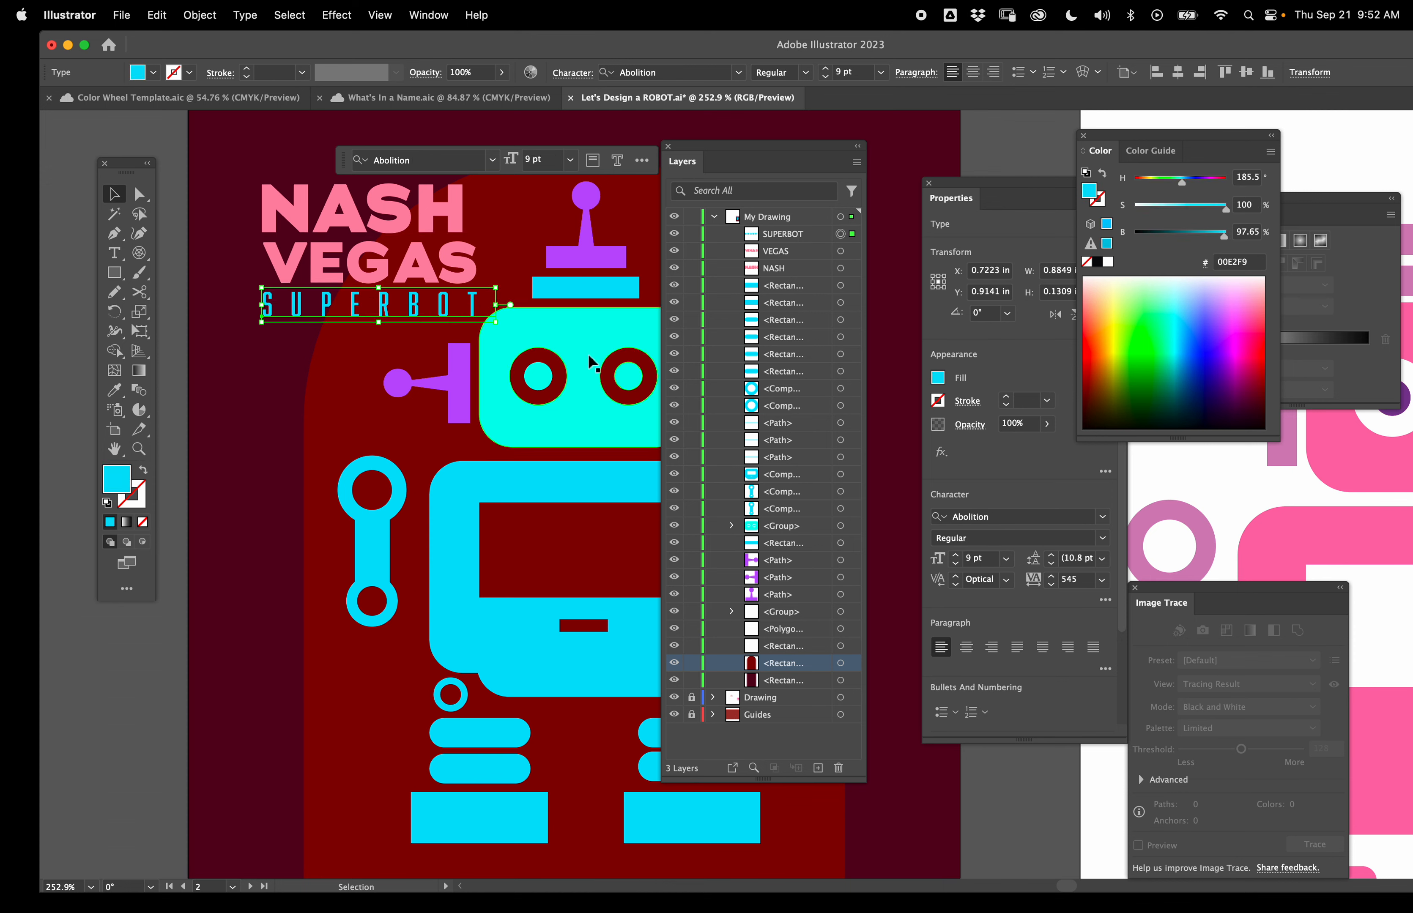
scroll(979, 559, down, 3)
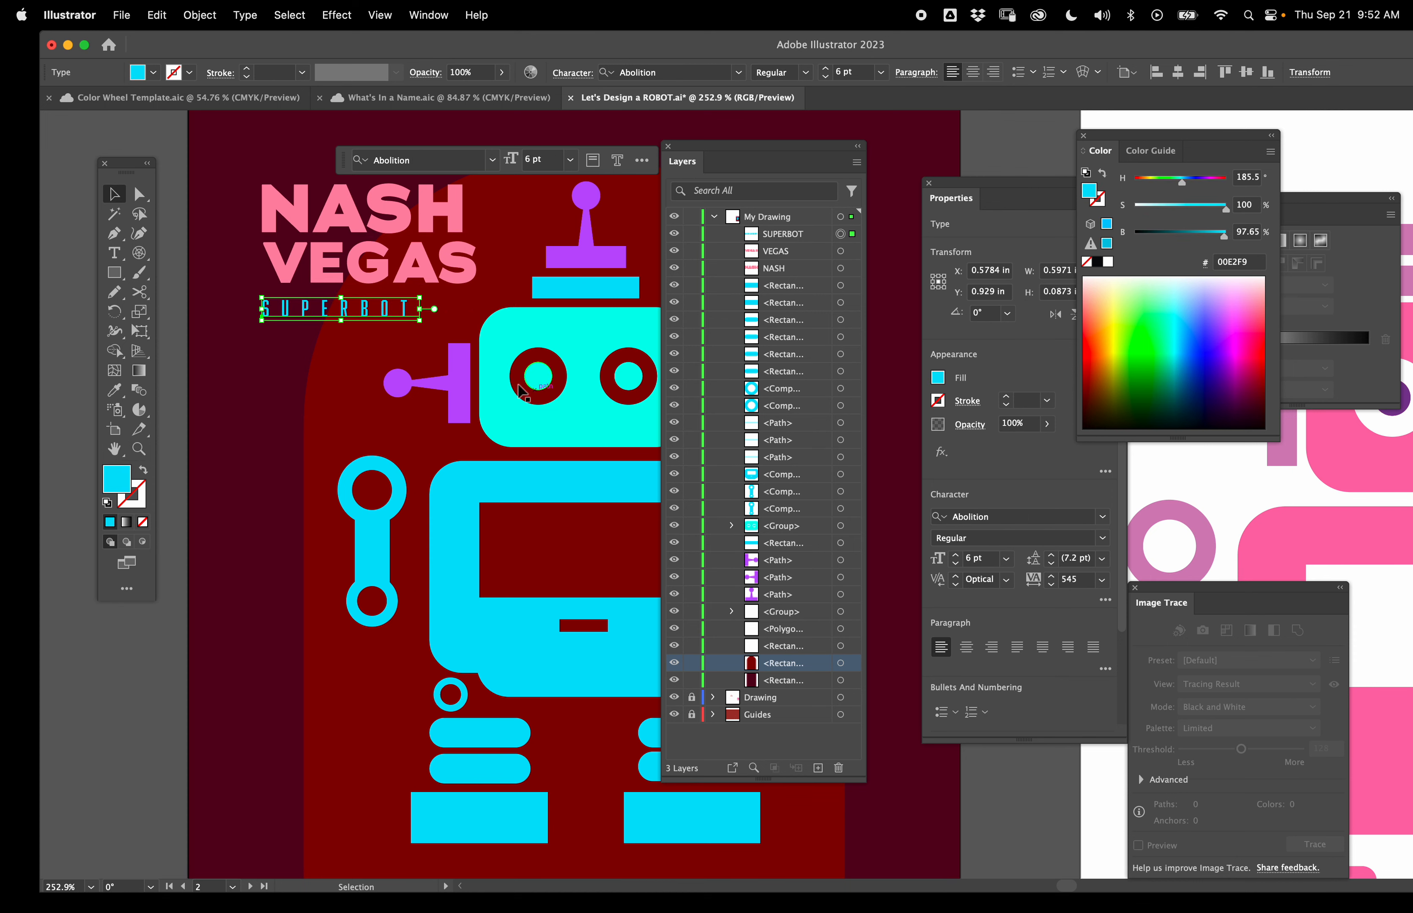